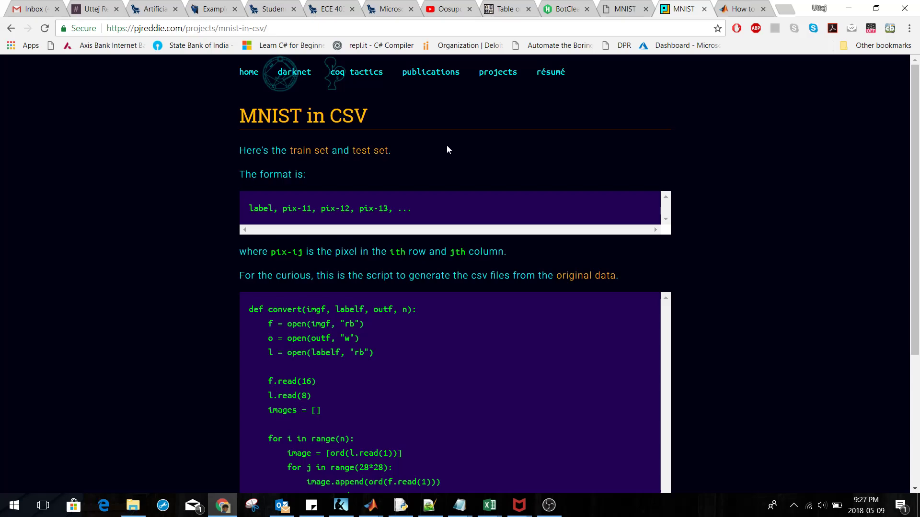
Examine the training and test set sizes and the four available files on the MNIST database page
left_click(625, 5)
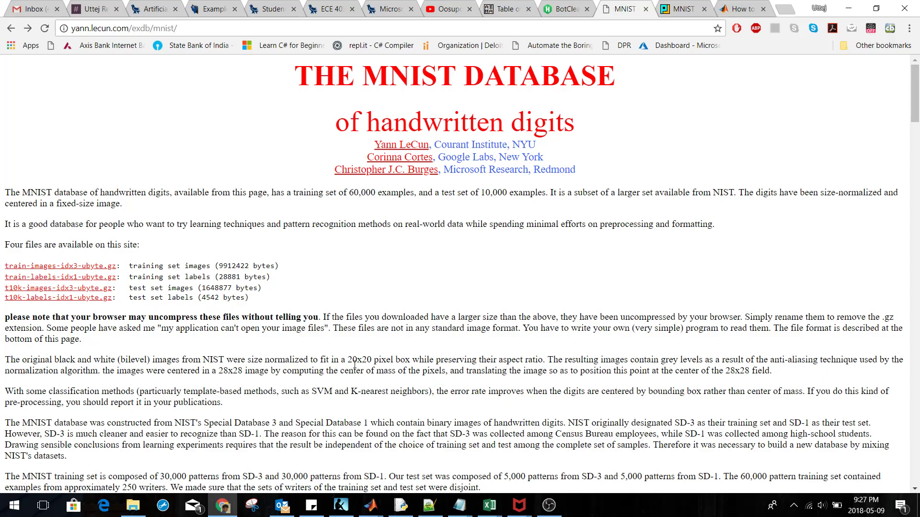
left_click_drag(359, 192, 408, 192)
left_click(380, 197)
left_click_drag(483, 191, 538, 193)
left_click(538, 194)
left_click_drag(440, 197, 495, 194)
left_click(494, 200)
mouse_move(918, 83)
left_mouse_down()
mouse_move(916, 224)
mouse_move(914, 77)
left_mouse_up()
scroll(917, 92, "down", 2)
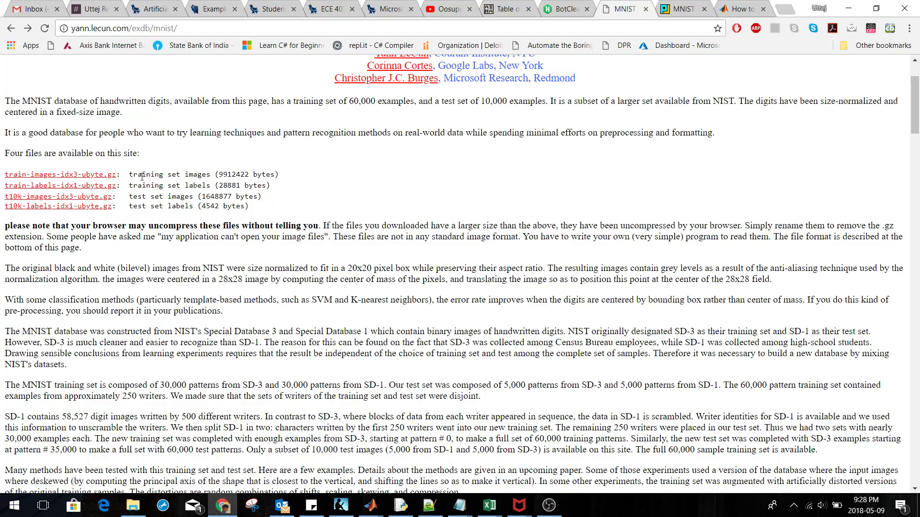
mouse_move(915, 108)
left_mouse_down()
mouse_move(915, 240)
mouse_move(914, 192)
mouse_move(892, 498)
mouse_move(912, 408)
mouse_move(914, 101)
left_mouse_up()
Show the MNIST in CSV page, then switch to the mnist_train.csv workbook in Excel and maximize its window
left_click(685, 10)
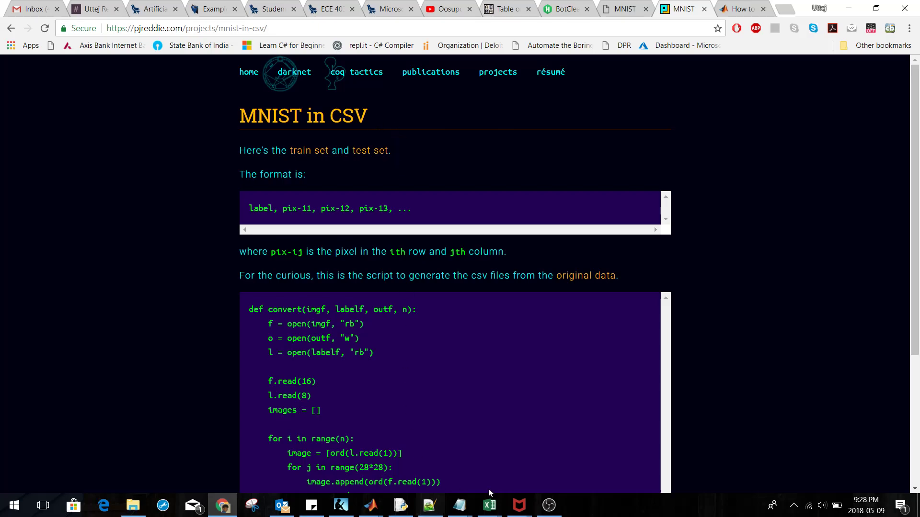
mouse_move(484, 508)
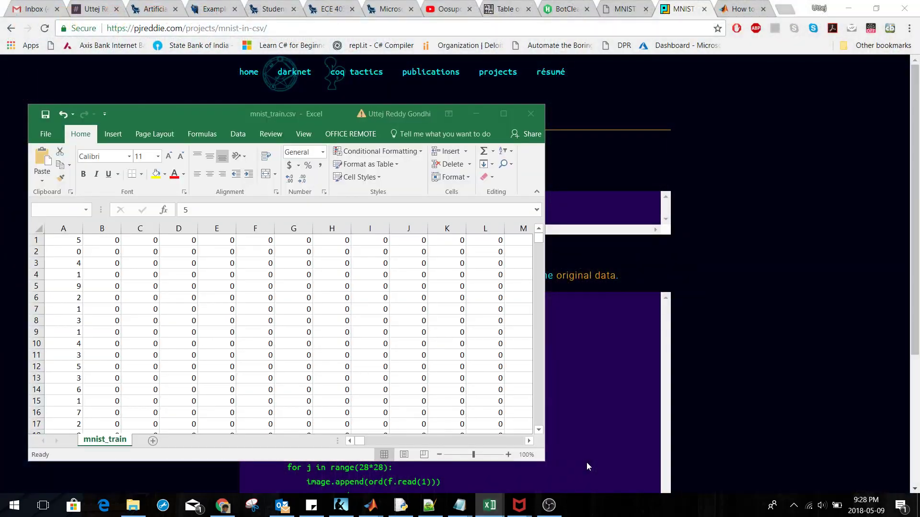
left_click(586, 462)
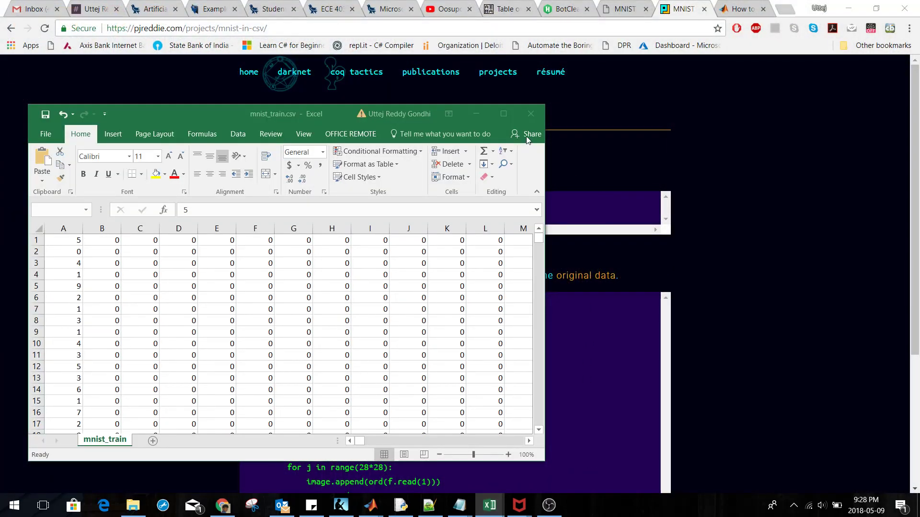
left_click(504, 114)
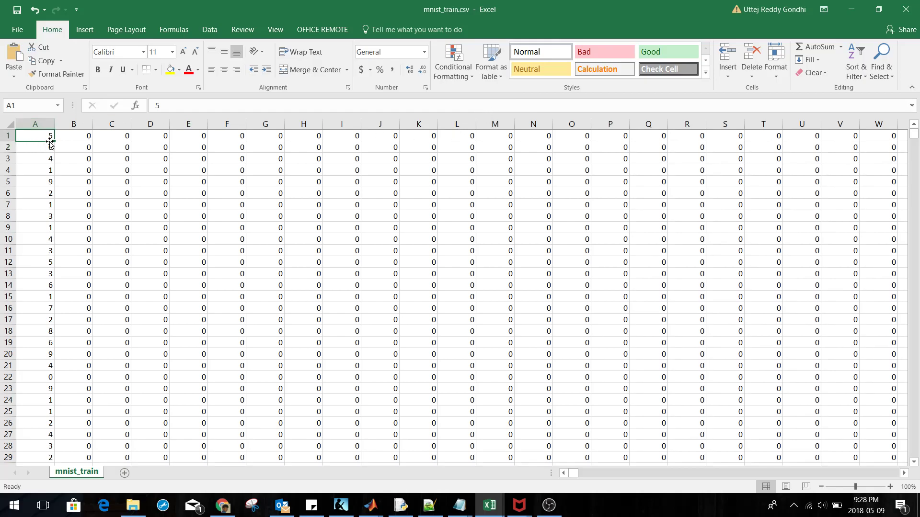
Examine the first image's data across row 1 and the digit labels in cells A1 and A2
left_click(5, 136)
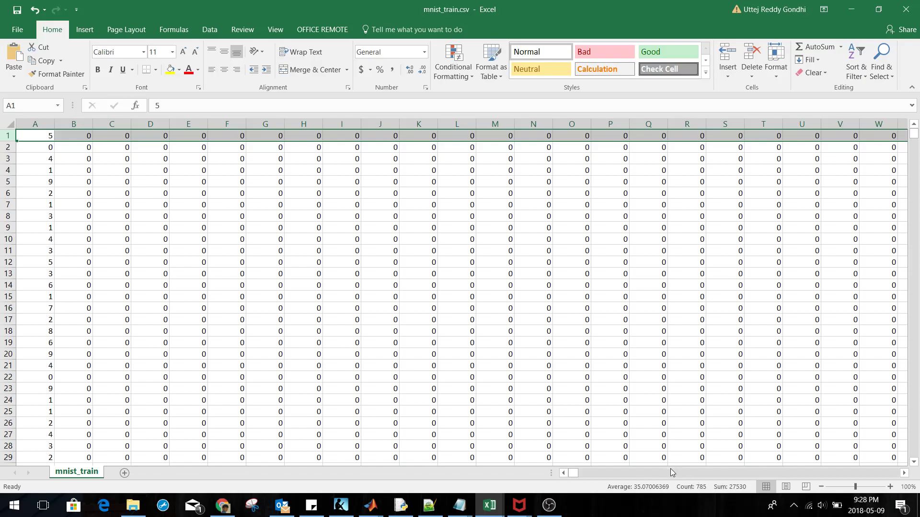
left_click(562, 492)
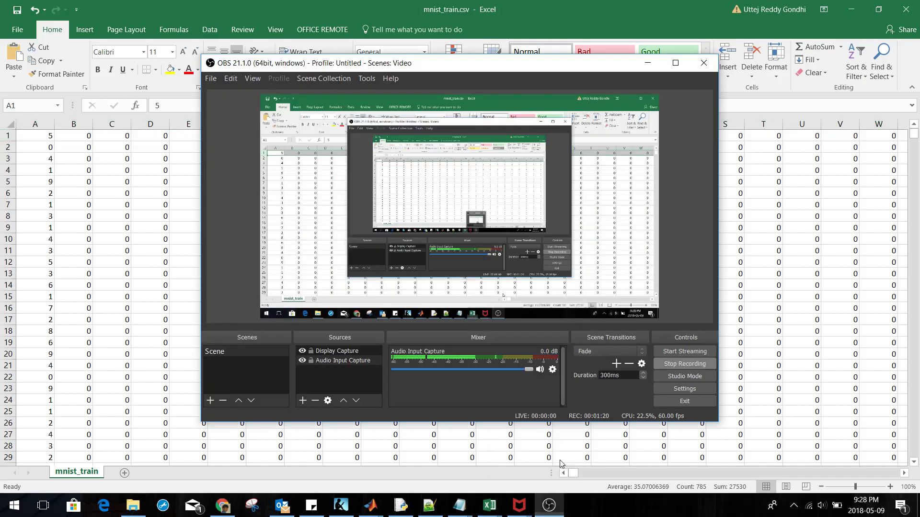
left_click(647, 64)
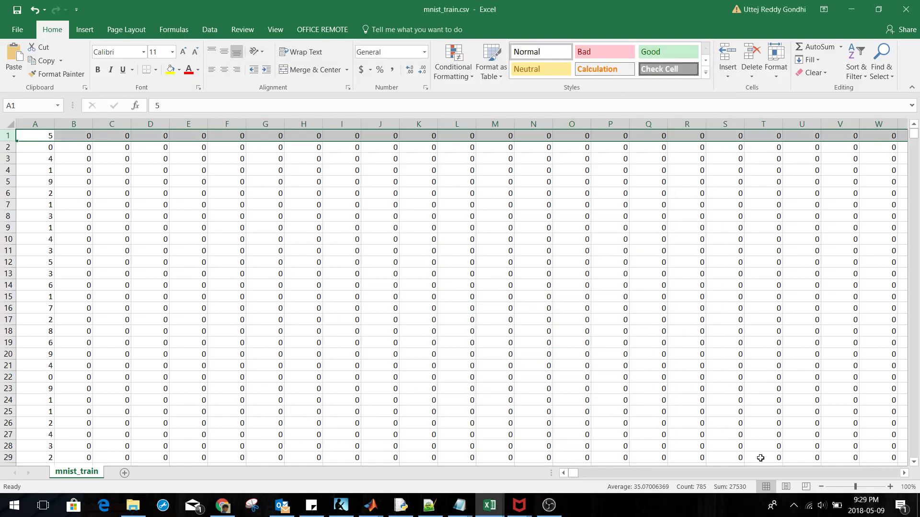
left_click(44, 138)
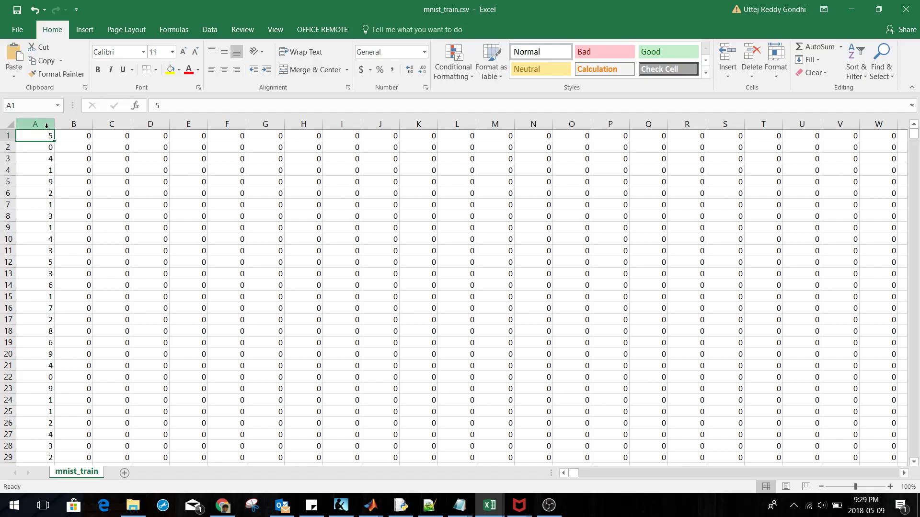
left_click(48, 147)
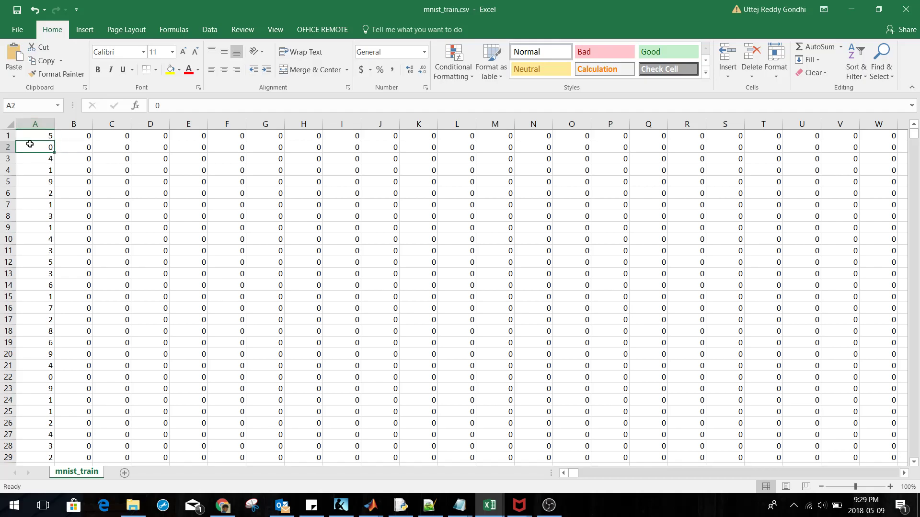
left_click(39, 135)
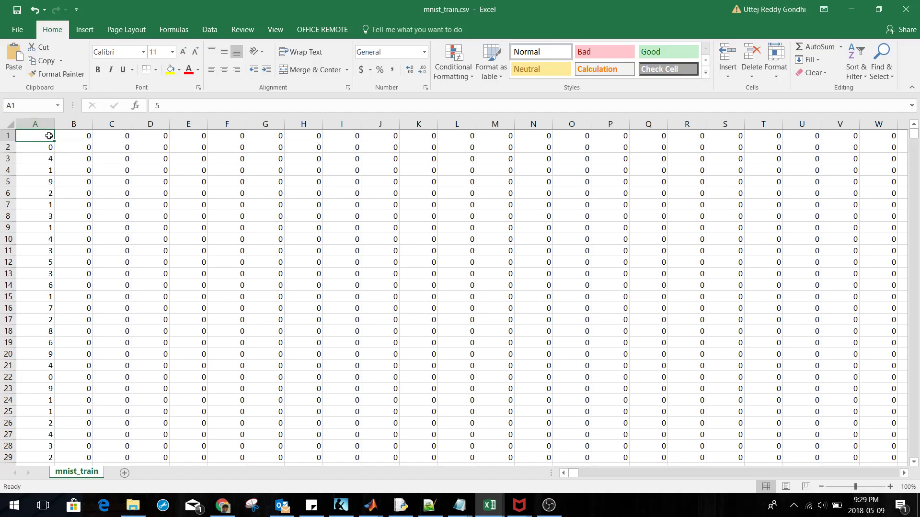
left_click(9, 135)
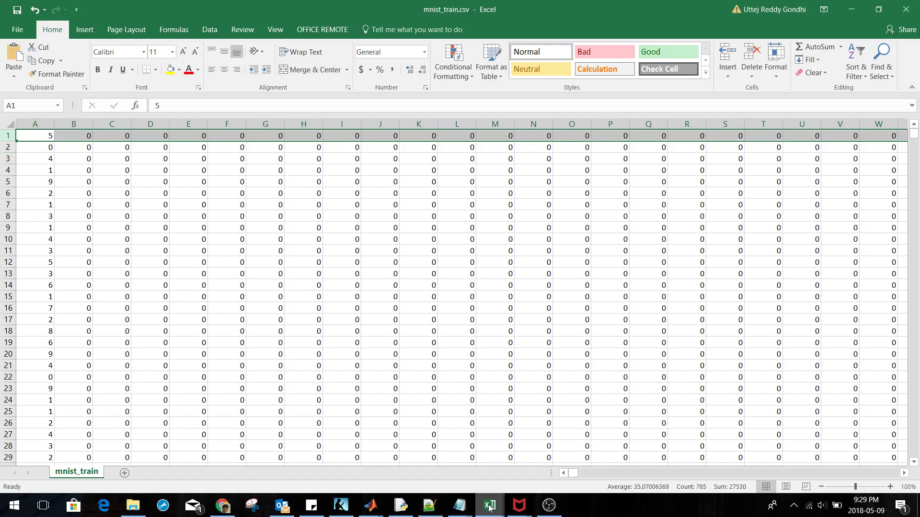
Switch to MATLAB and view the existing Classification Learner session, then return to the main MATLAB window
mouse_move(498, 511)
mouse_move(373, 509)
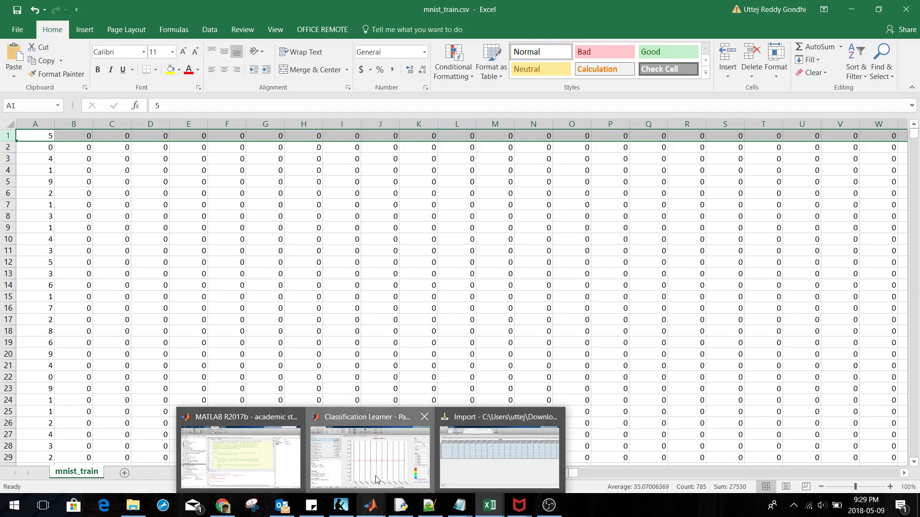
left_click(379, 481)
mouse_move(371, 507)
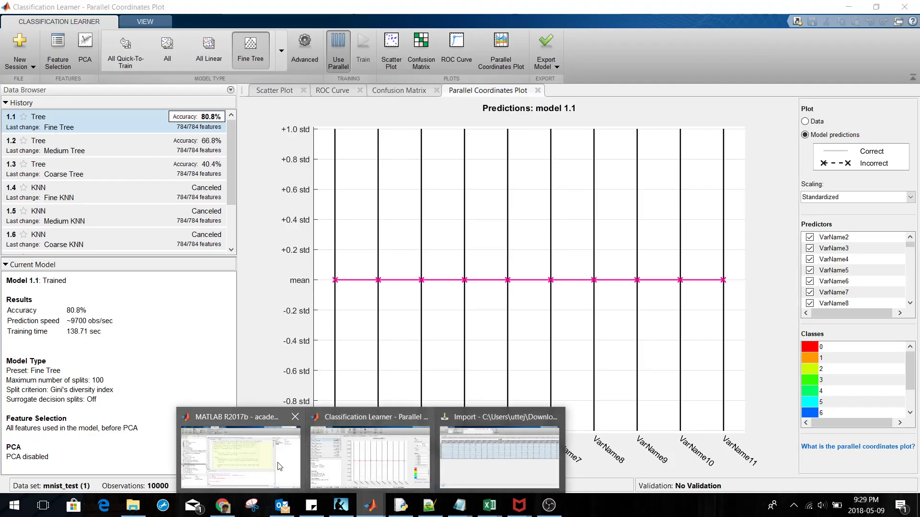
left_click(282, 445)
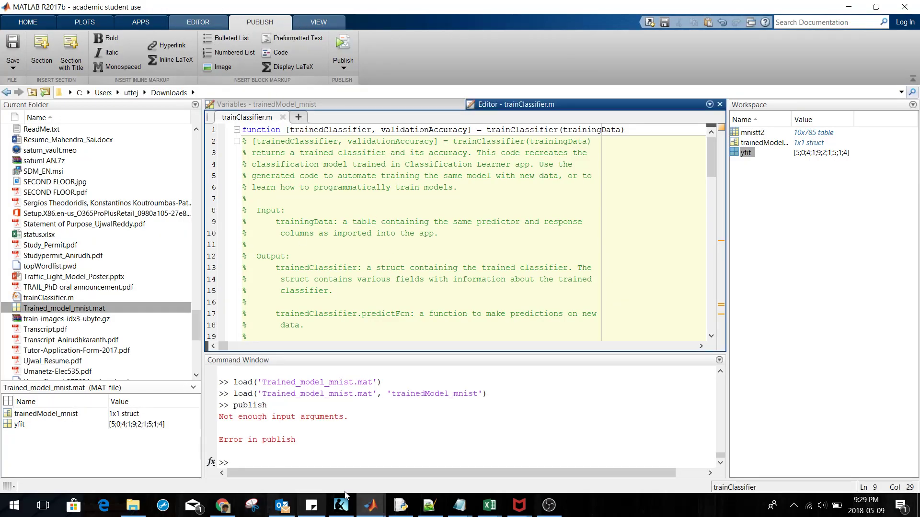
mouse_move(370, 506)
left_click(360, 472)
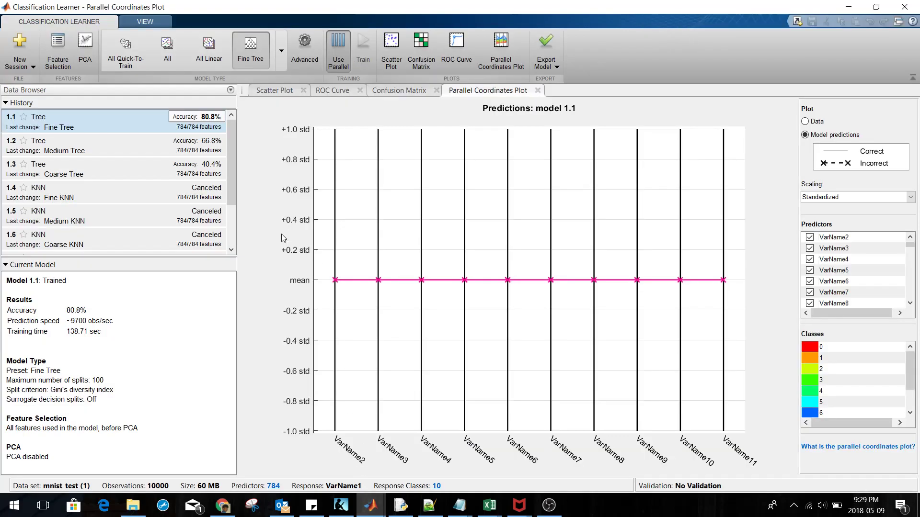
left_click(848, 7)
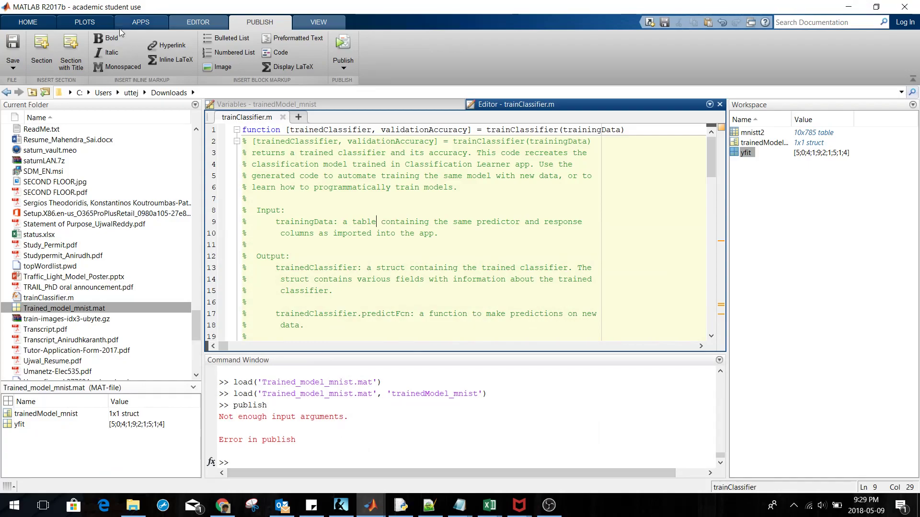
Find Classification Learner in MATLAB's full app gallery under Math, Statistics and Optimization, then close the gallery
left_click(140, 22)
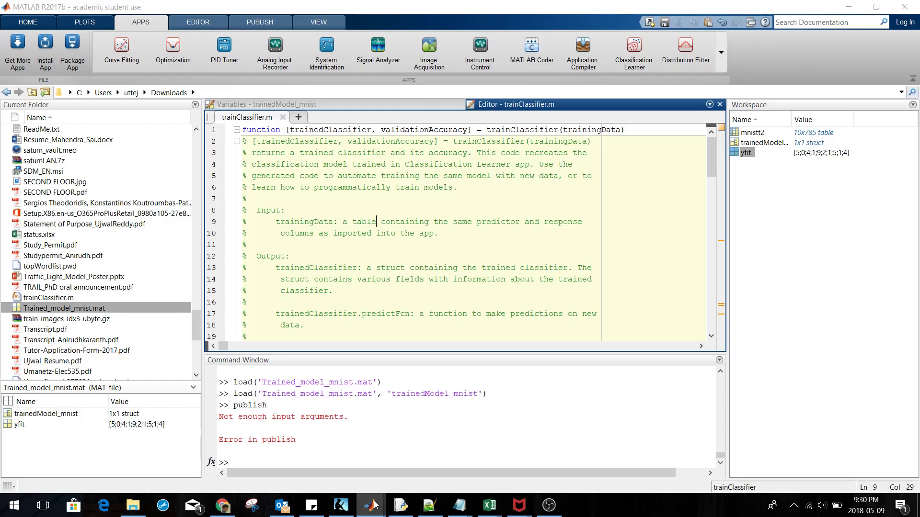
mouse_move(371, 503)
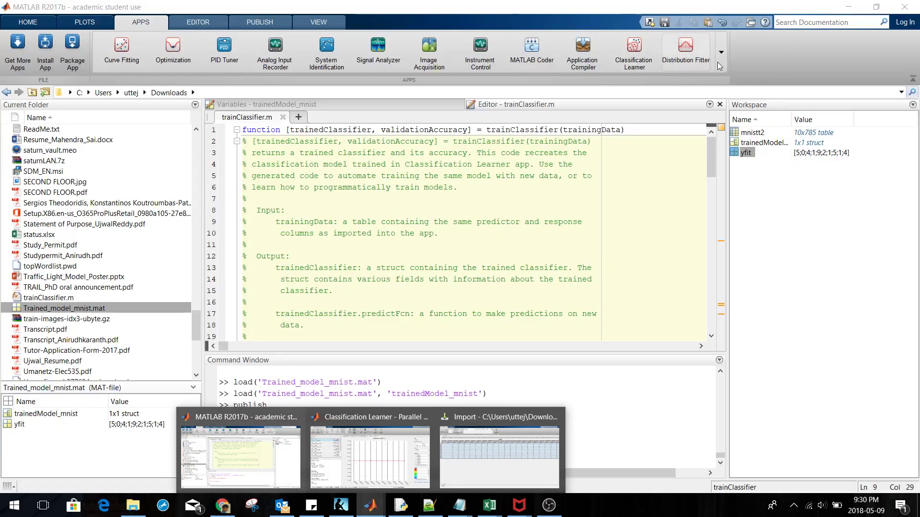
left_click(722, 53)
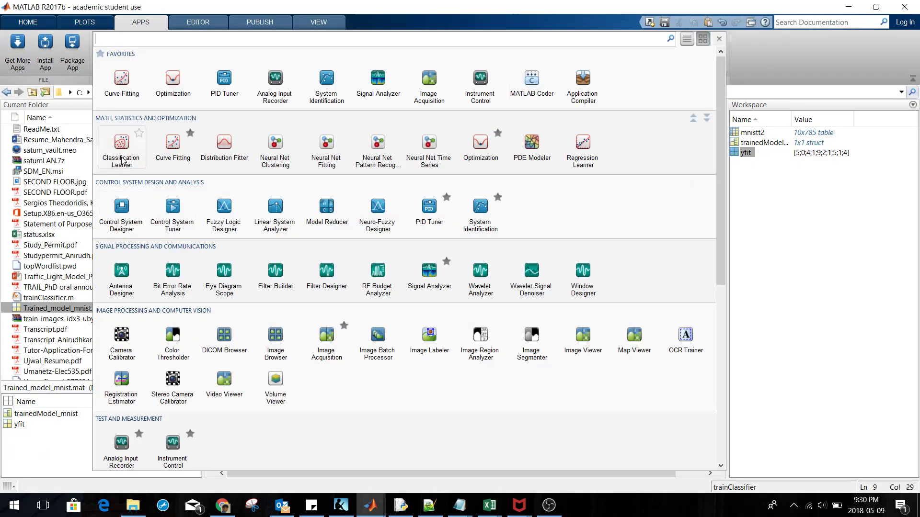
left_click(778, 257)
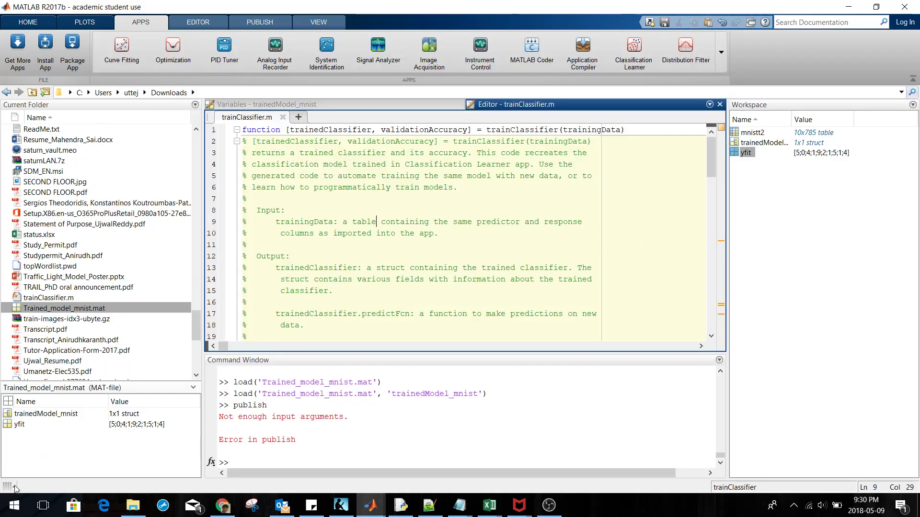
mouse_move(9, 487)
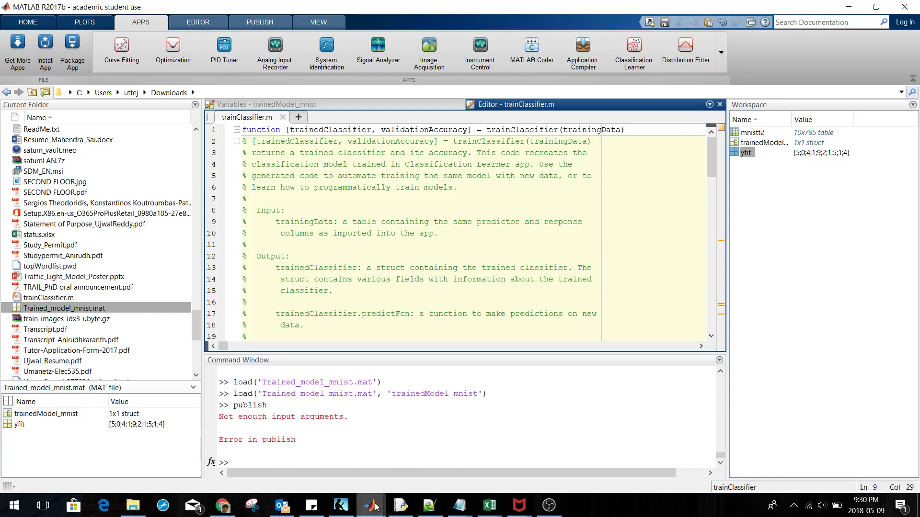
Bring up Classification Learner, then switch to mnist_train.csv in Excel and check the cell counts of row 1 and column A
mouse_move(376, 506)
mouse_move(367, 467)
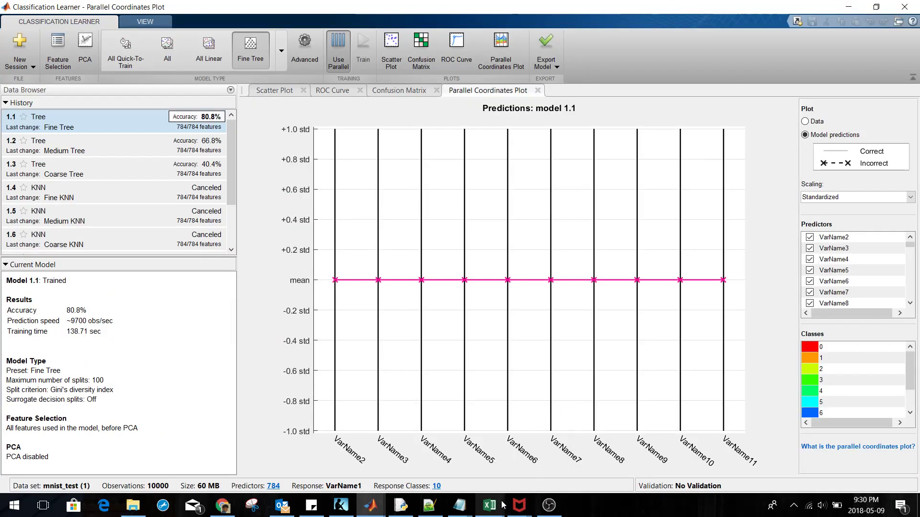
mouse_move(503, 506)
left_click(611, 463)
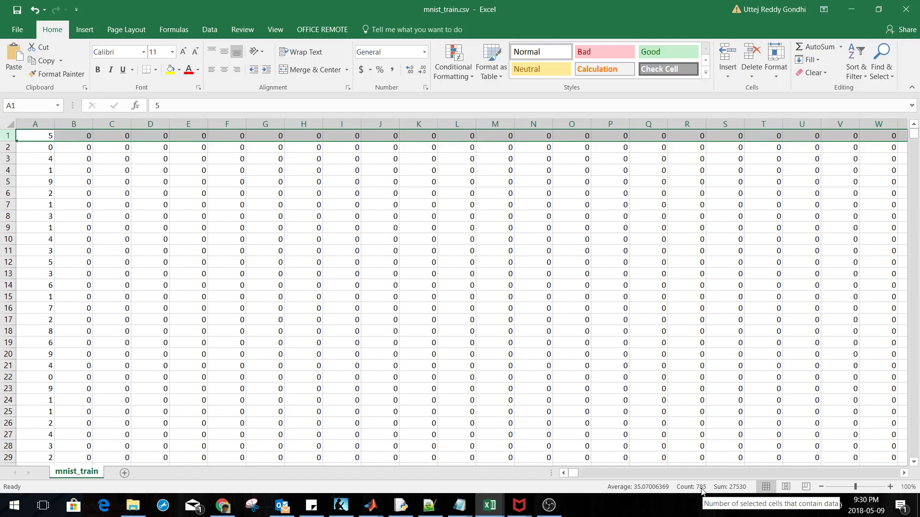
left_click(43, 122)
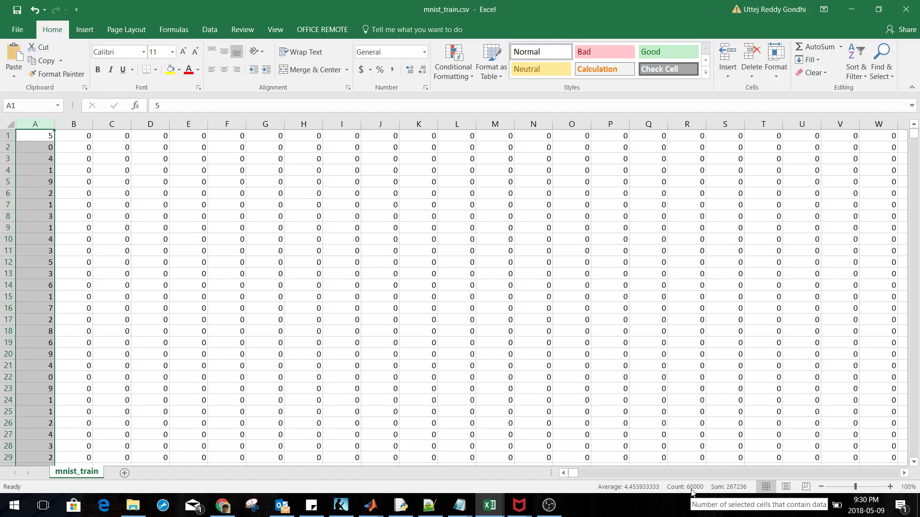
Glance at Classification Learner, then return to mnist_train.csv and check label cell A1 and the number of cells in row 1
left_click(852, 9)
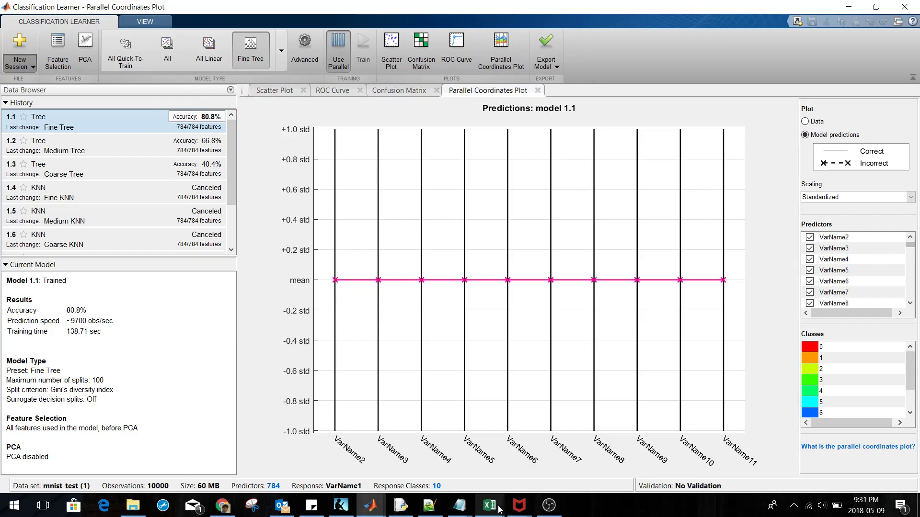
mouse_move(490, 506)
left_click(597, 463)
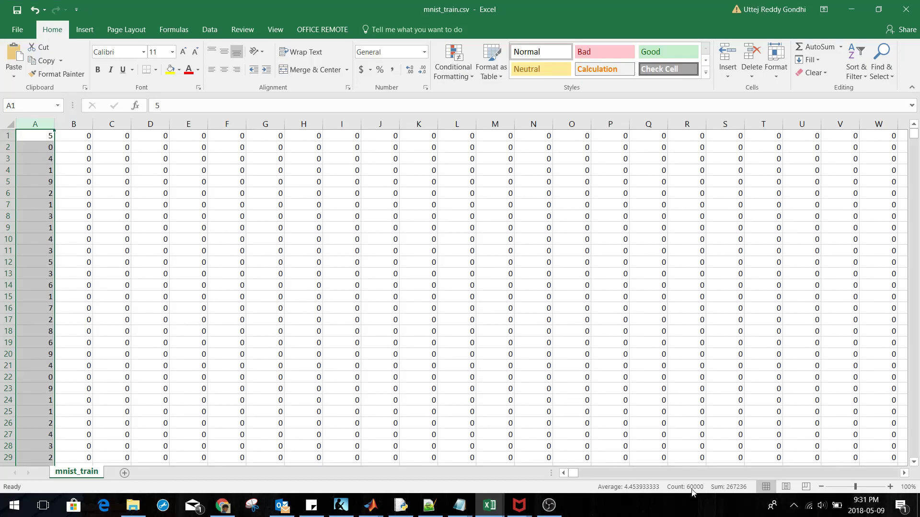
left_click(2, 135)
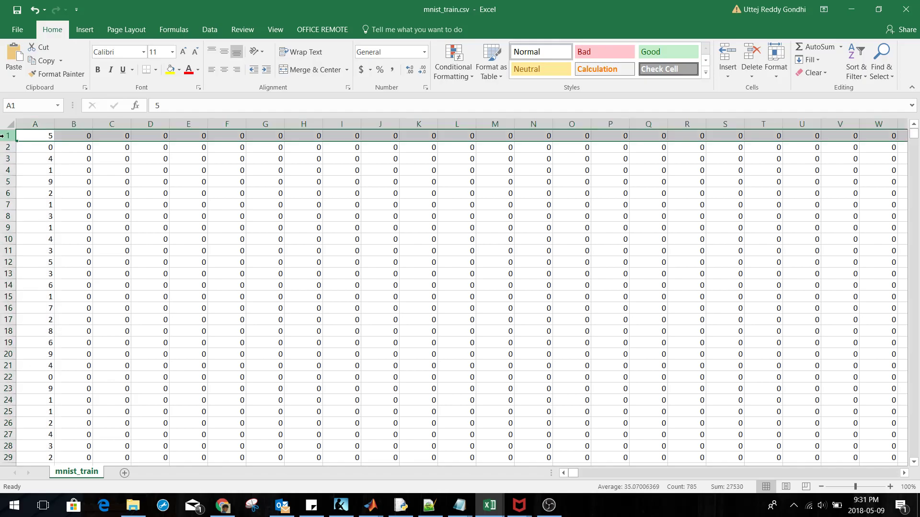
left_click(33, 134)
left_click(3, 136)
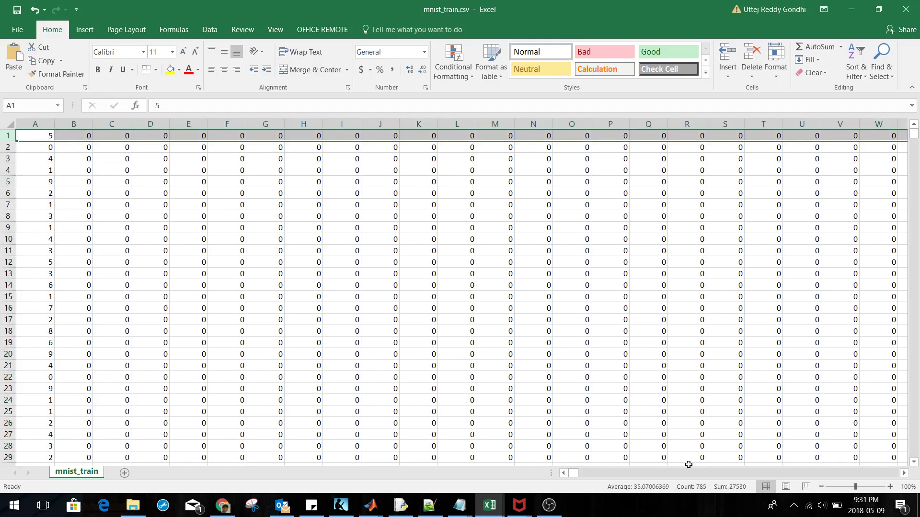
Review the Predictors list in Classification Learner through to its end and compare it with the columns of mnist_train.csv
left_click(851, 9)
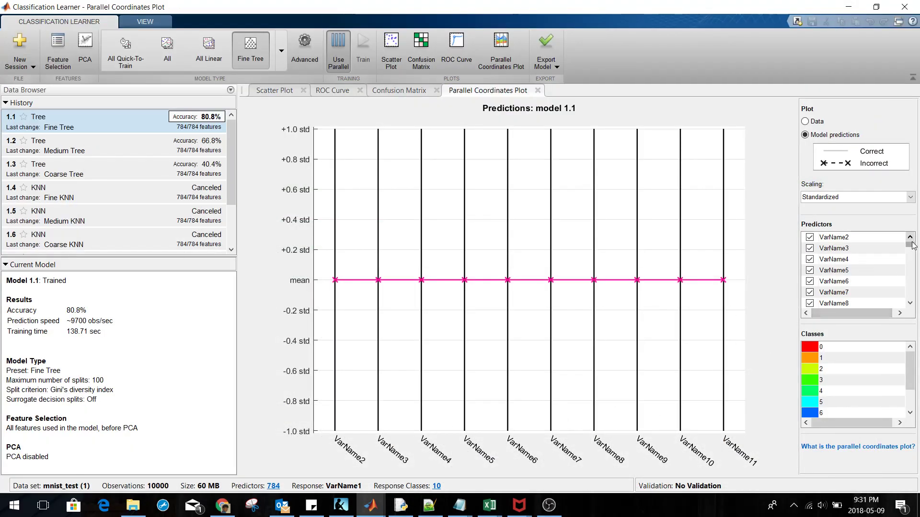
left_click_drag(912, 246, 917, 302)
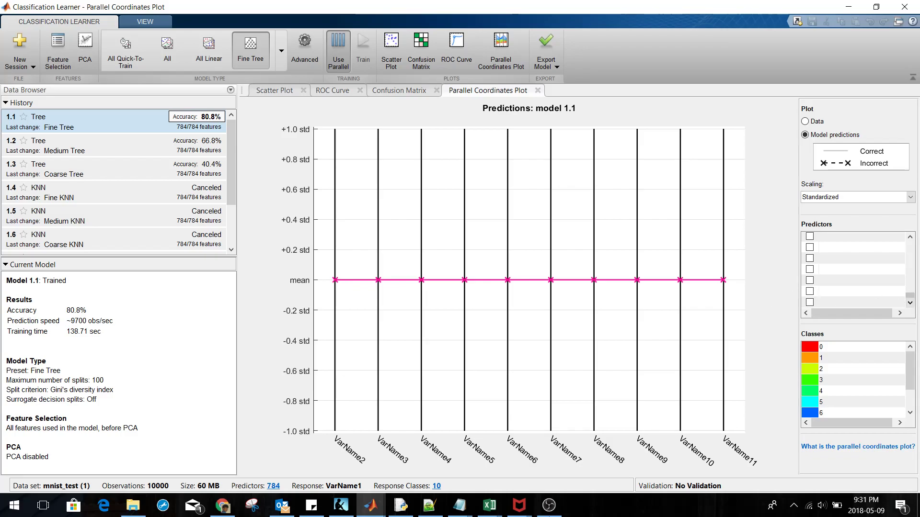
mouse_move(502, 509)
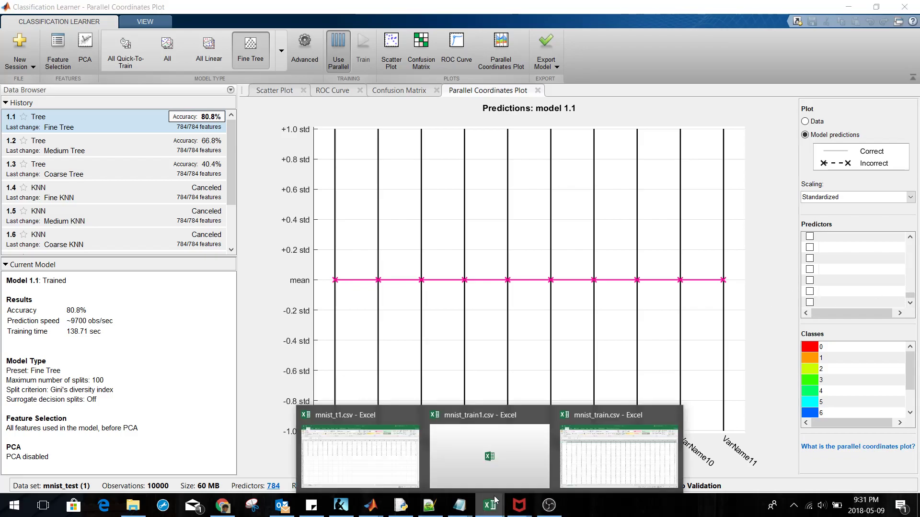
left_click(591, 459)
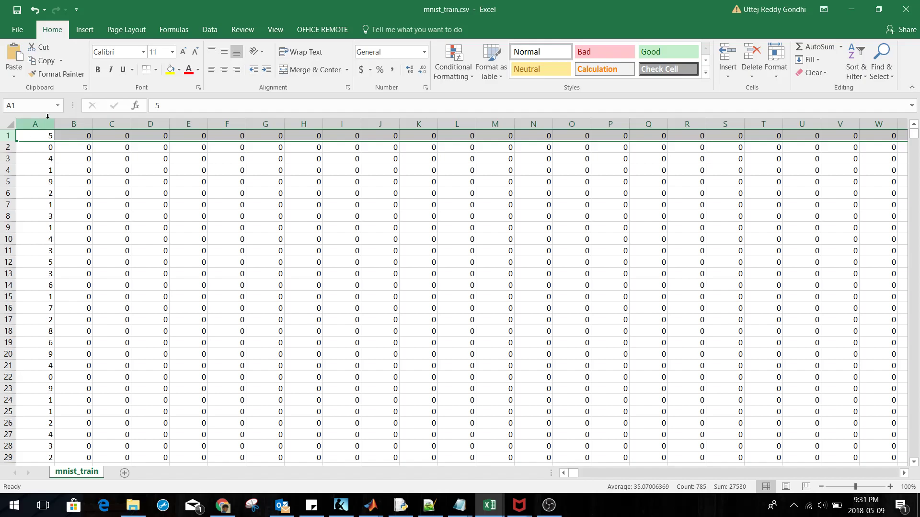
left_click(852, 9)
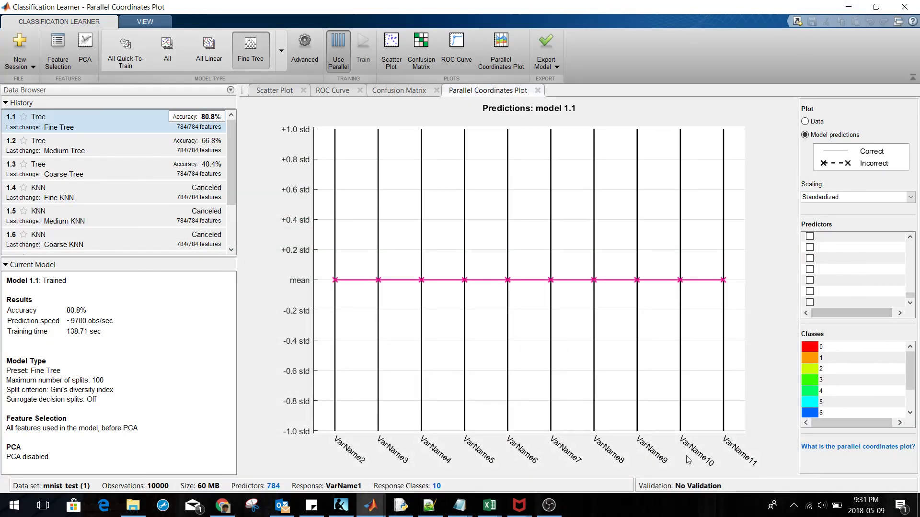
Switch to mnist_train.csv in Excel and add a filter to column A
left_click(487, 505)
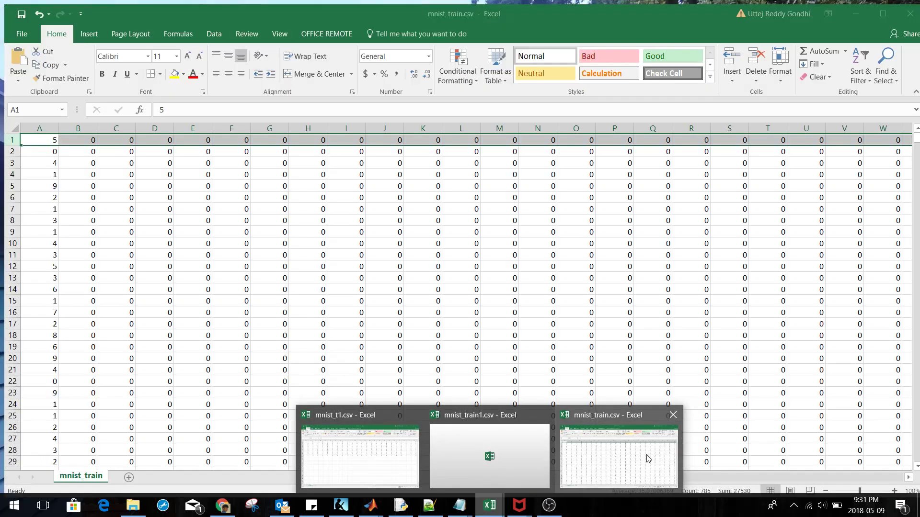
left_click(626, 453)
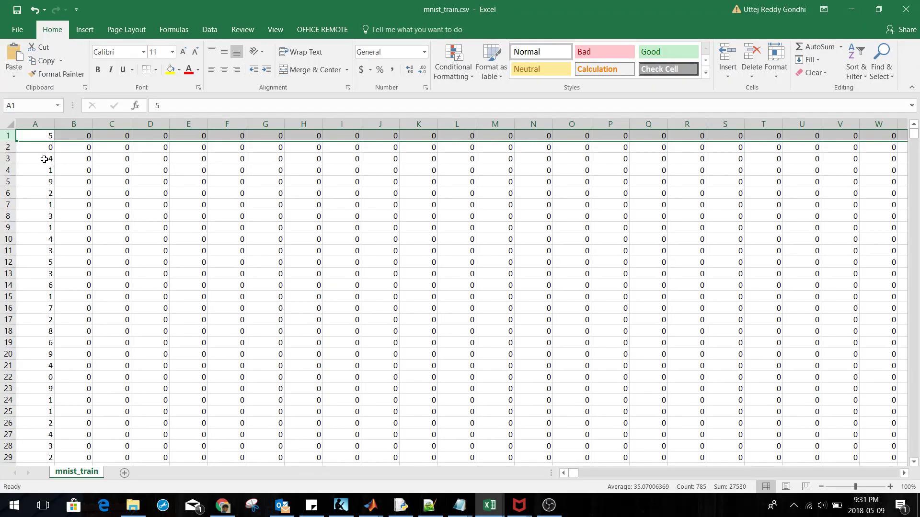
left_click(42, 120)
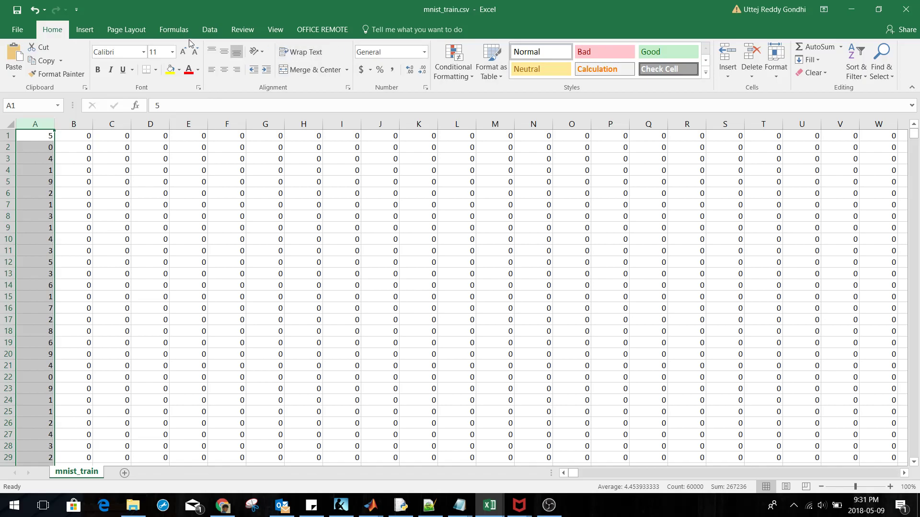
left_click(209, 30)
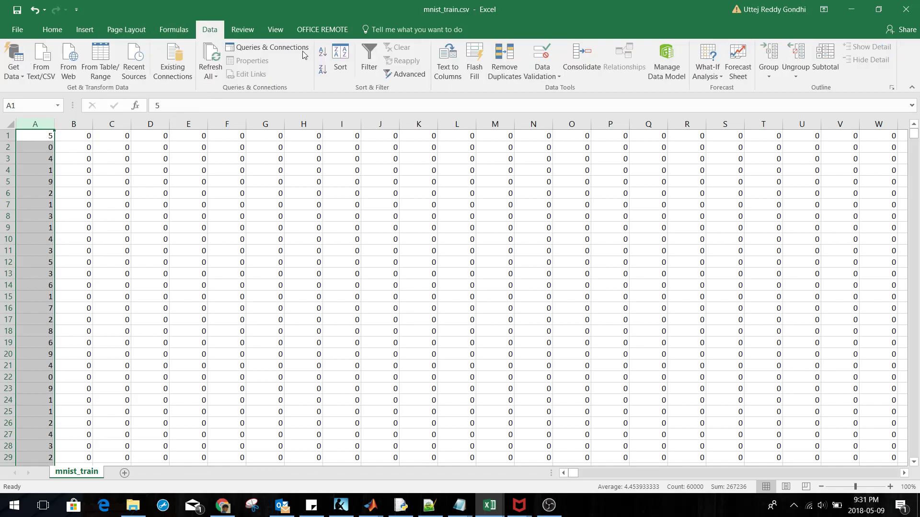
left_click(369, 65)
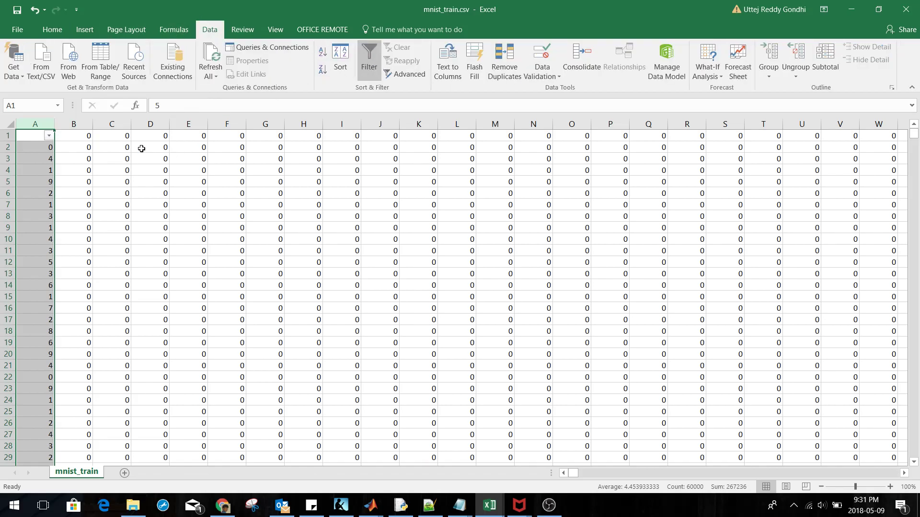
Check the distinct label values in column A's filter list without applying a filter, then return to Classification Learner
left_click(49, 136)
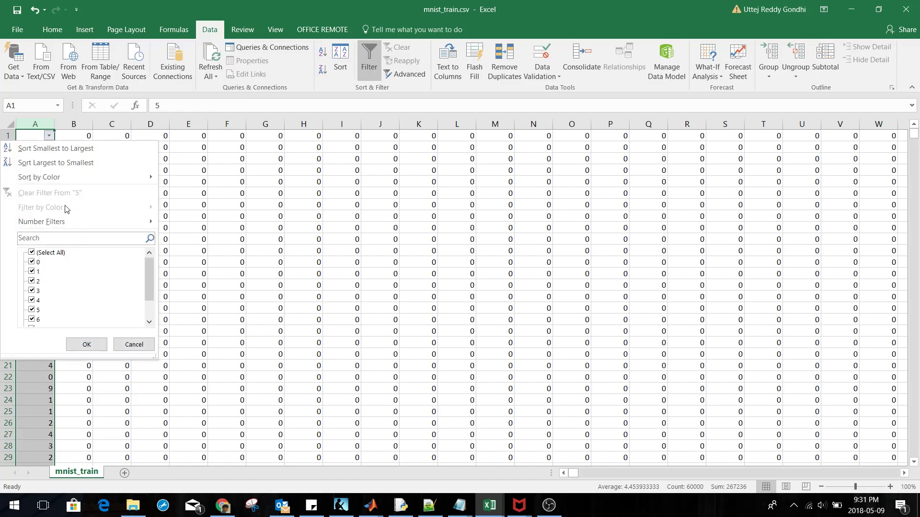
left_click_drag(153, 272, 154, 306)
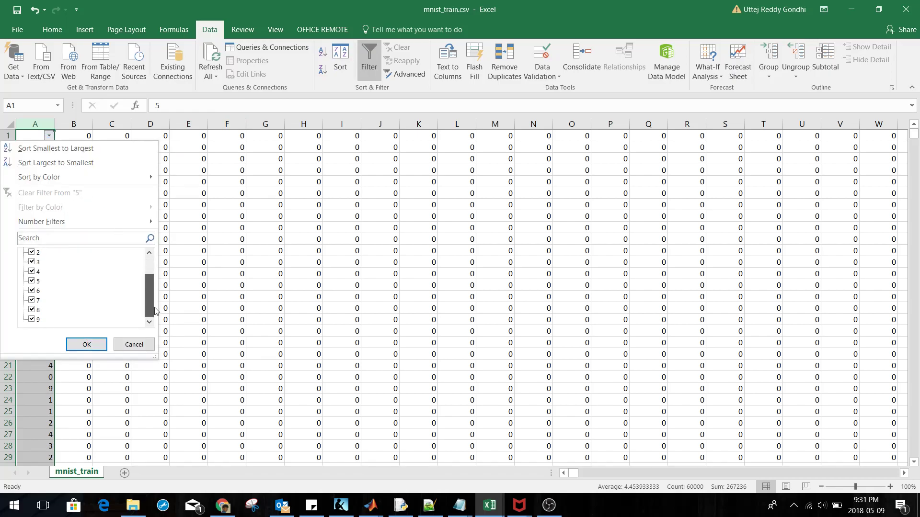
left_click(131, 345)
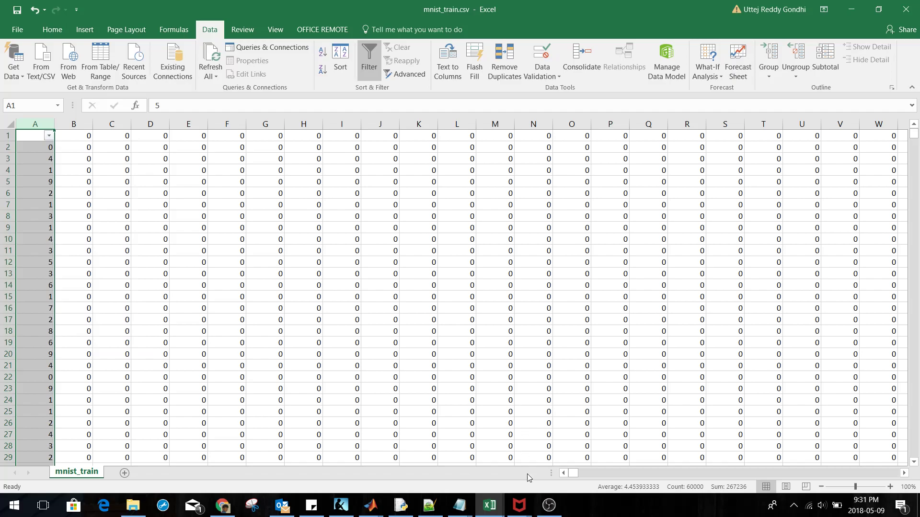
left_click(851, 10)
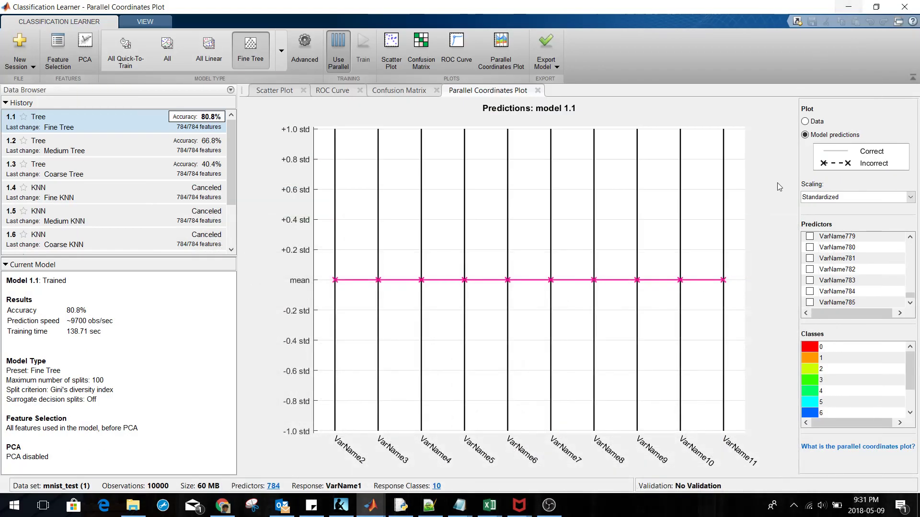
Look over the available classifier types, then review the accuracy and status of every model in the History list
left_click(281, 53)
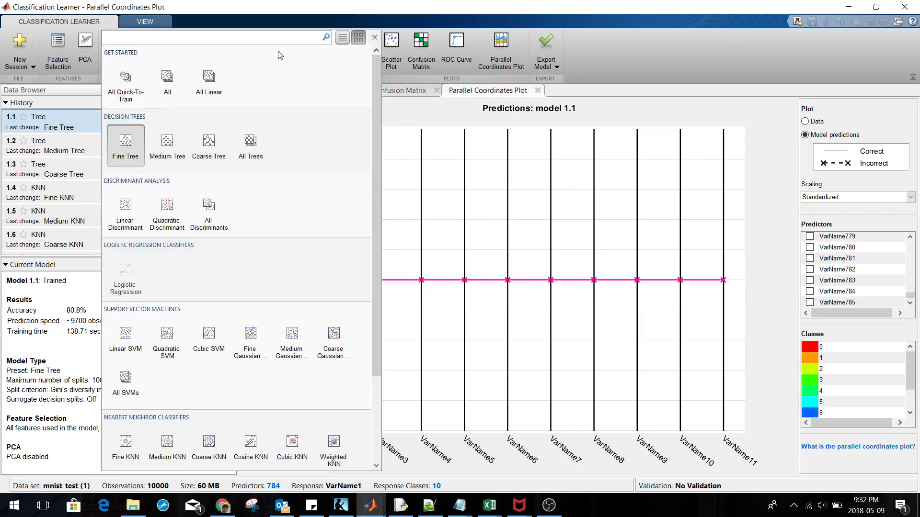
left_click(76, 131)
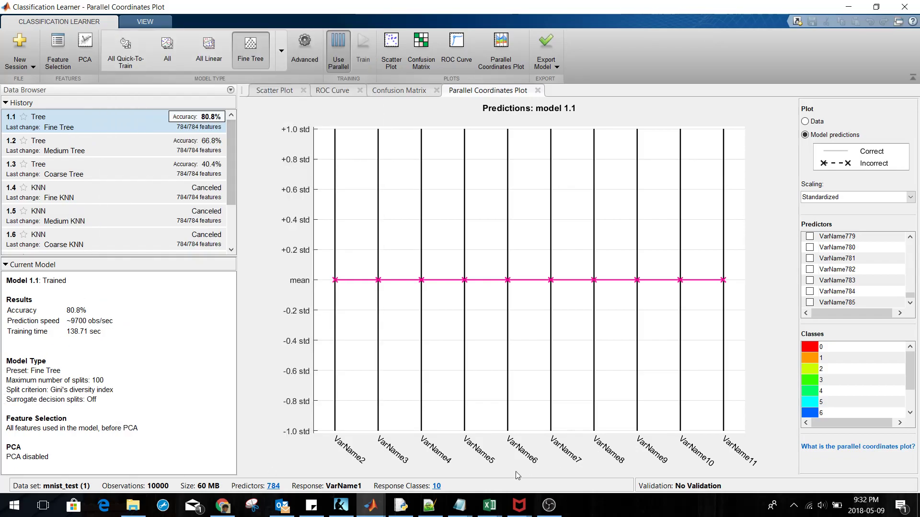
left_click(371, 504)
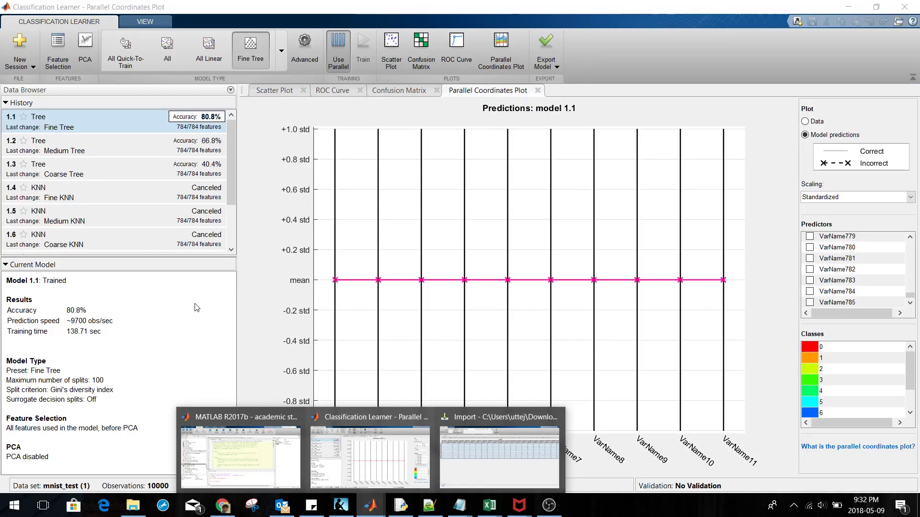
left_click(196, 307)
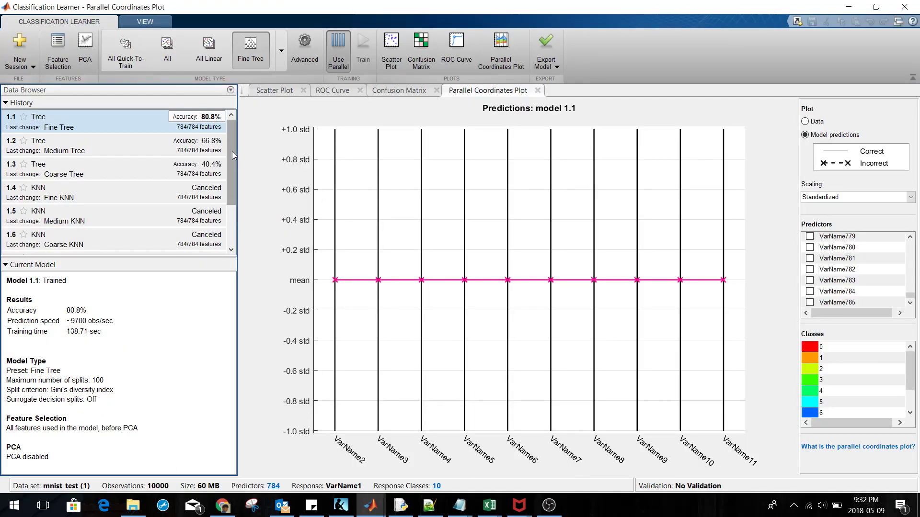
left_click_drag(232, 148, 239, 230)
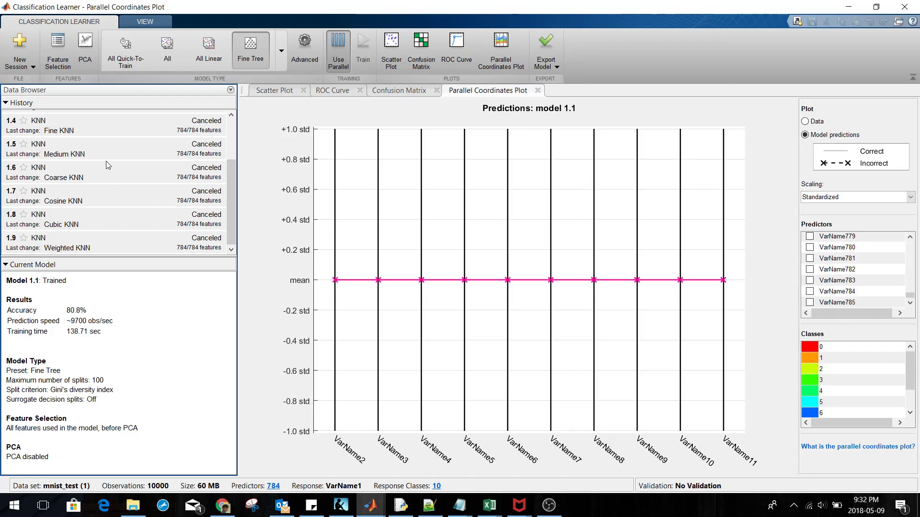
left_click_drag(230, 225, 246, 109)
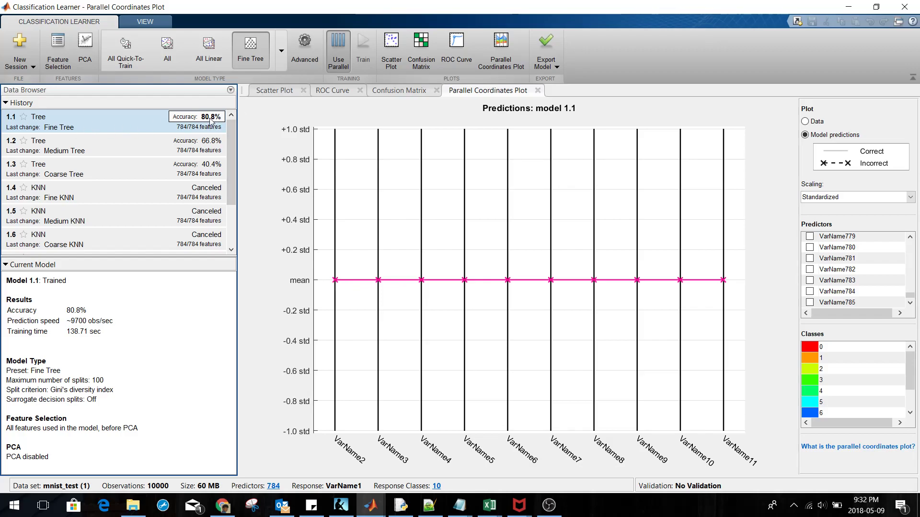
View the scatter plot of model 1.1 and check which predictors are available for its X axis
left_click(279, 93)
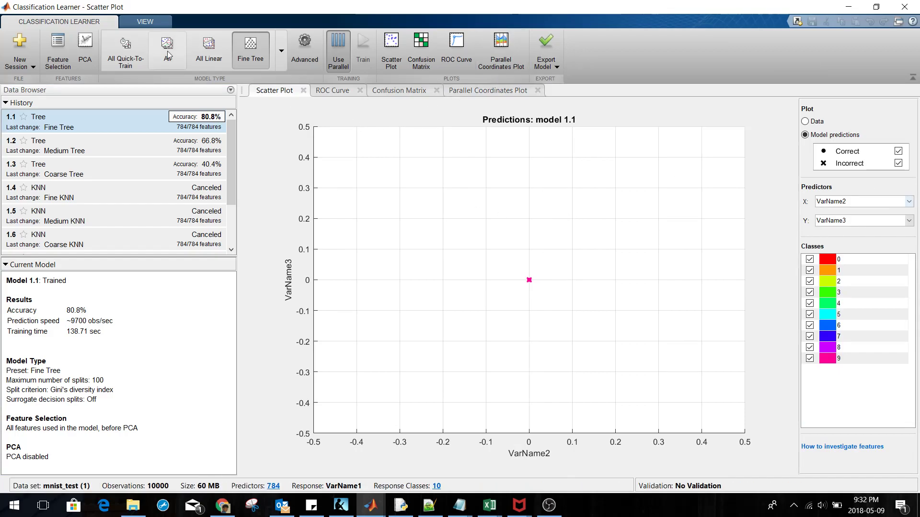
left_click(900, 205)
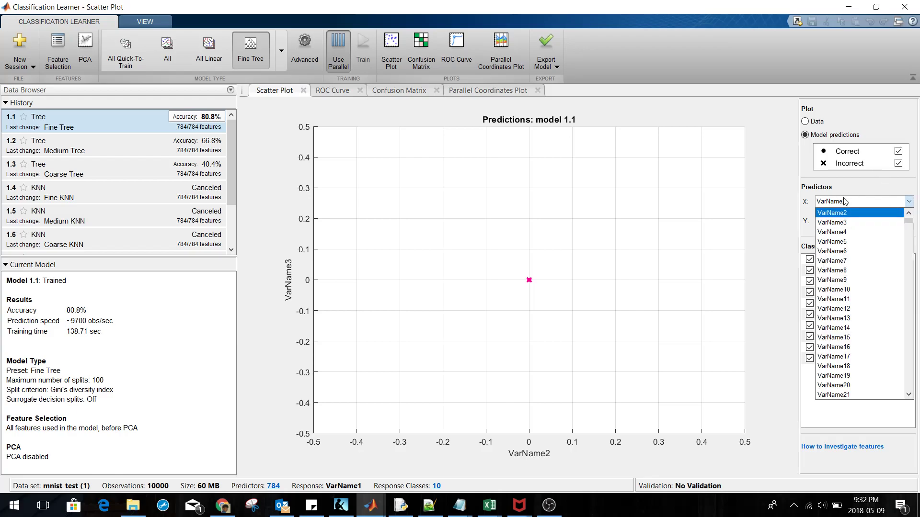
left_click(872, 194)
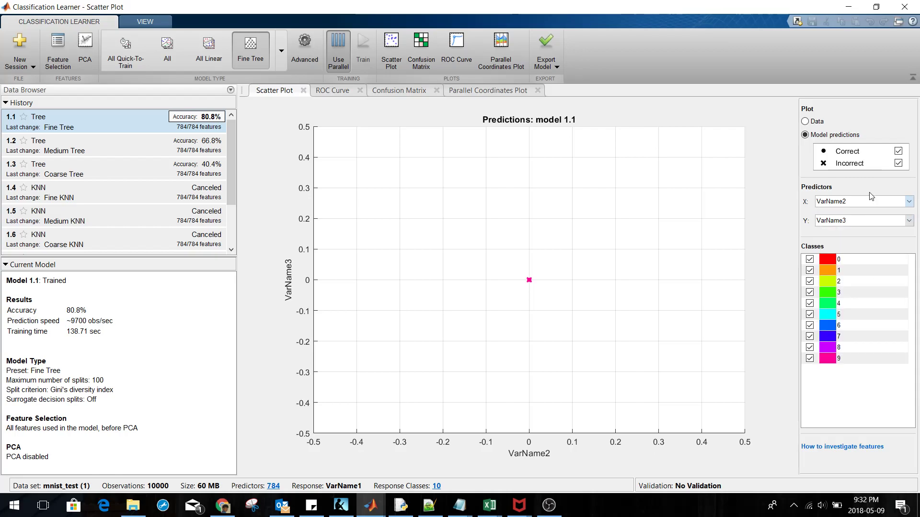
View the ROC curve of model 1.1 and select positive class 0, followed by positive class 1
left_click(337, 93)
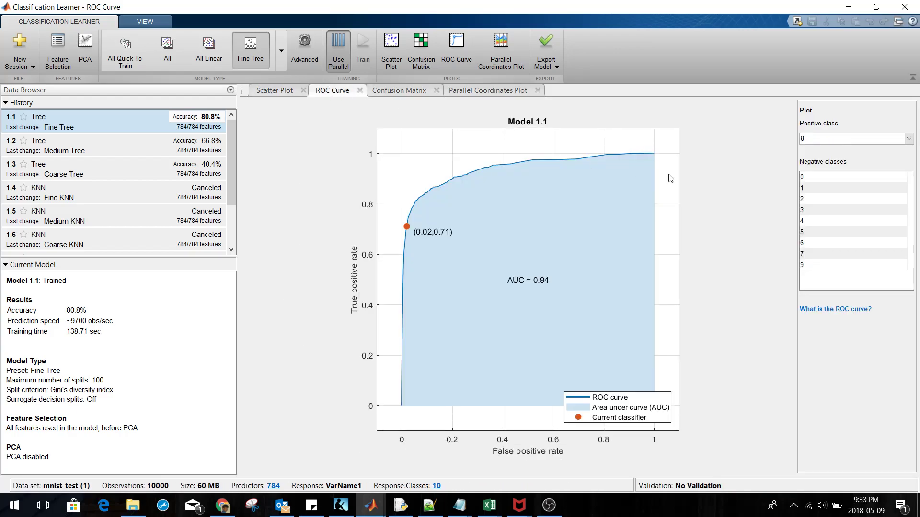
left_click(865, 138)
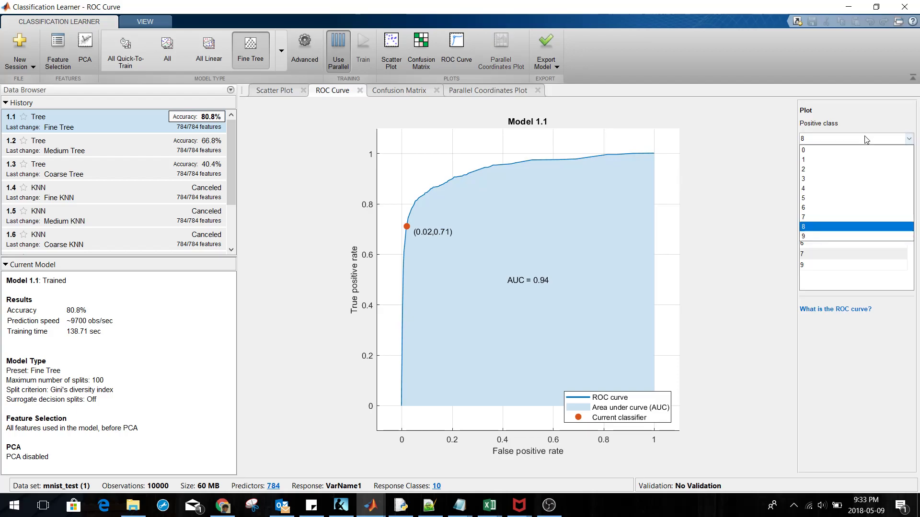
left_click(847, 150)
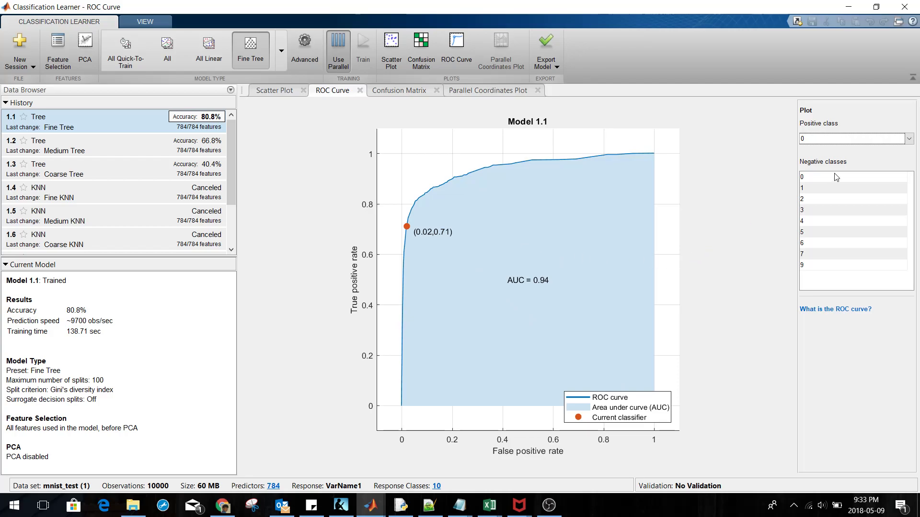
left_click(850, 142)
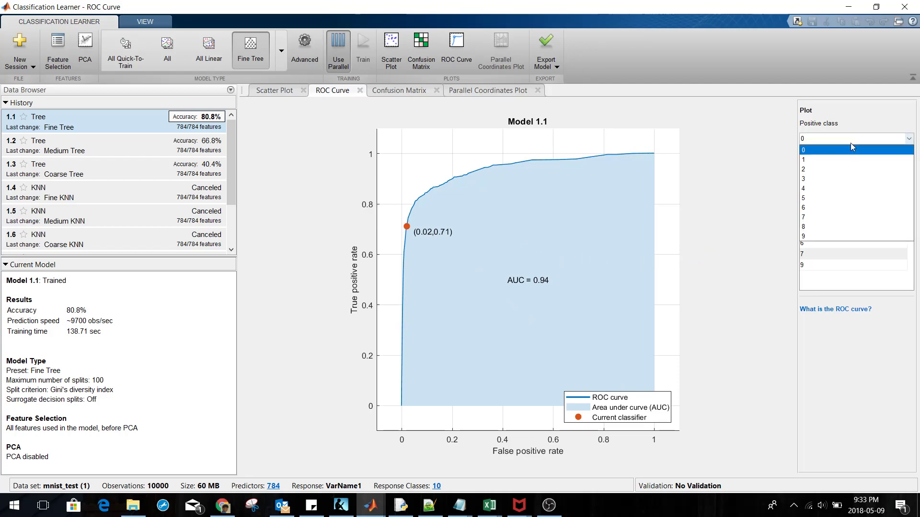
left_click(844, 161)
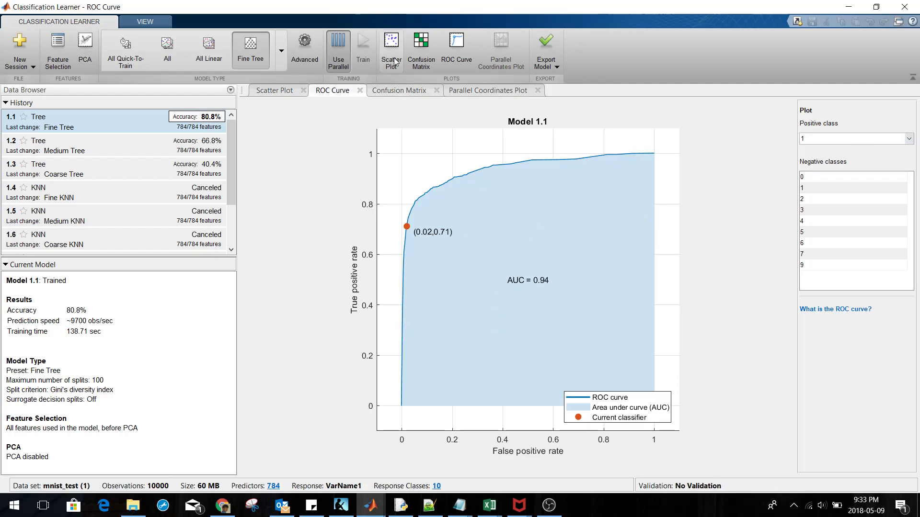
Examine the confusion matrix of model 1.1 by true and predicted digit, checking it against the ROC curve
left_click(390, 93)
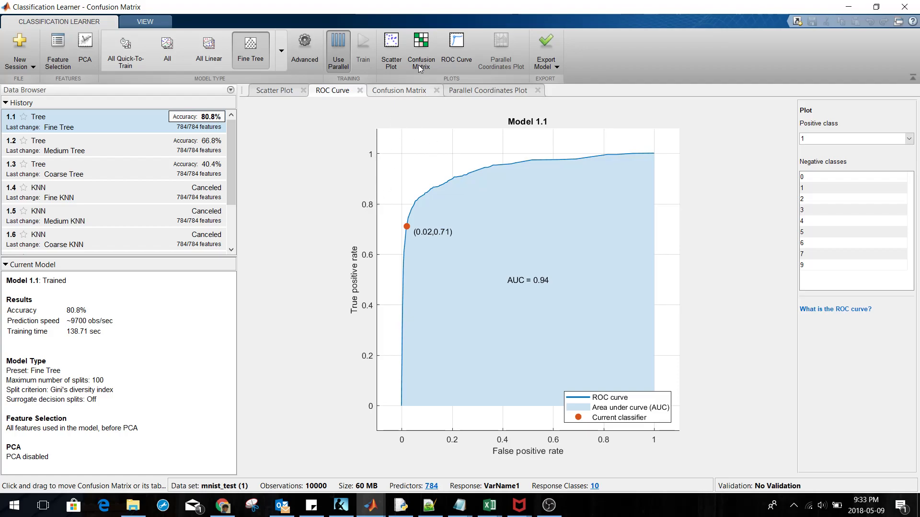
left_click(400, 91)
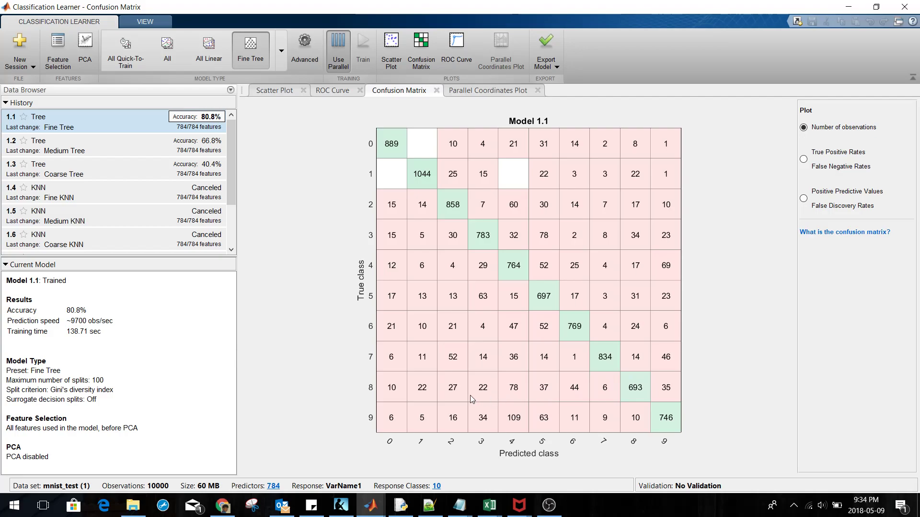
left_click(324, 91)
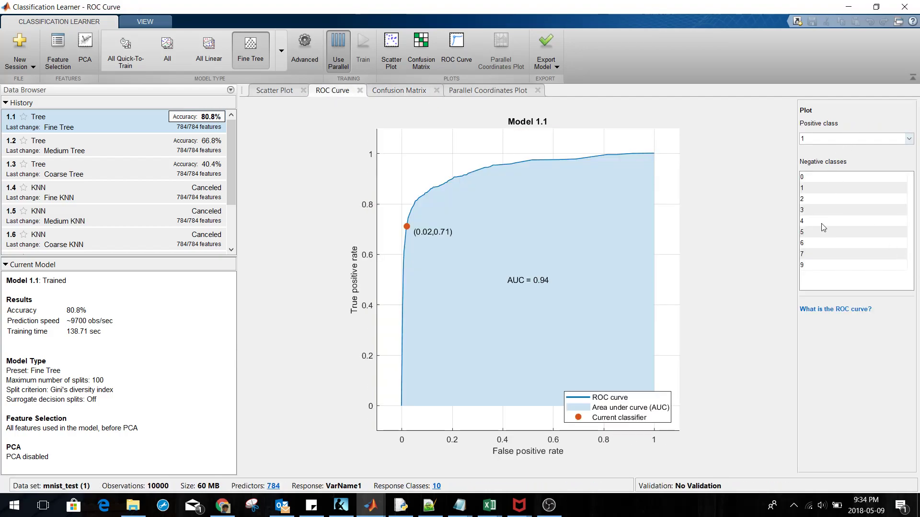
left_click(393, 91)
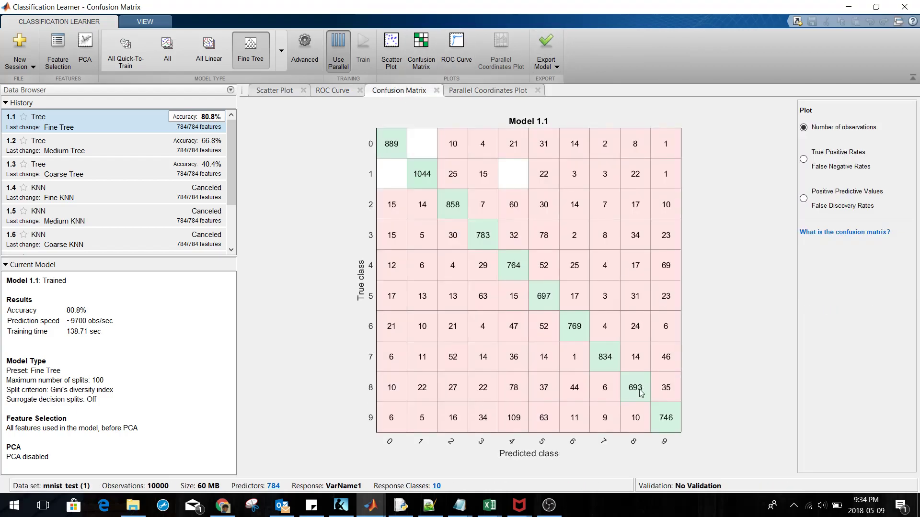
Return to the ROC curve of model 1.1 and set its positive class to 8
left_click(337, 93)
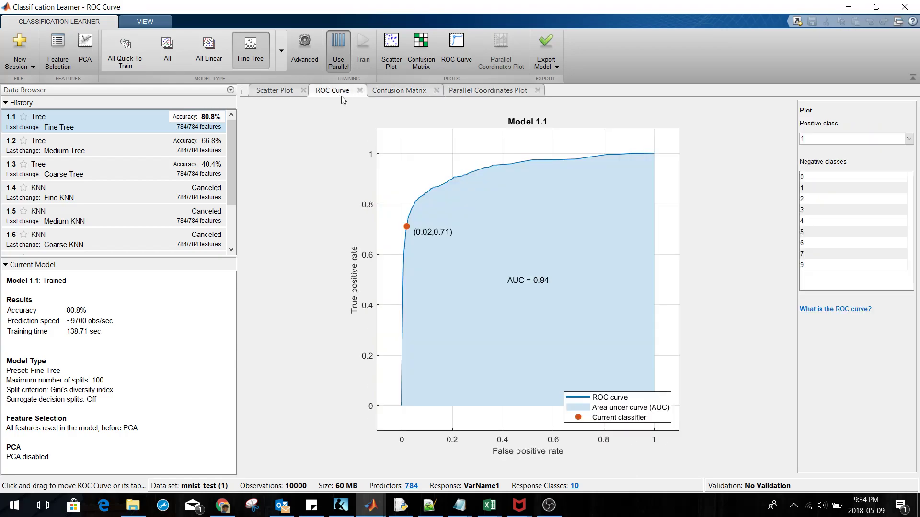
left_click(869, 140)
left_click(829, 223)
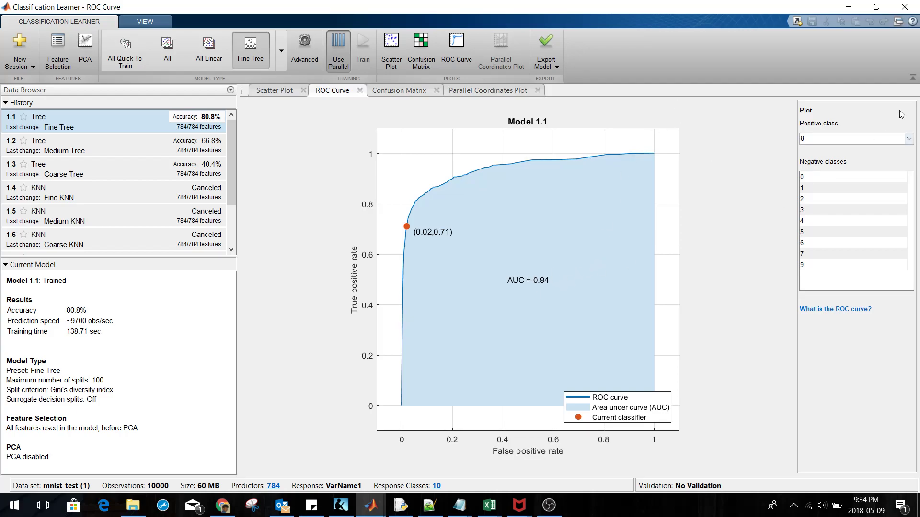
left_click(846, 142)
left_click(830, 225)
left_click(847, 142)
left_click(847, 143)
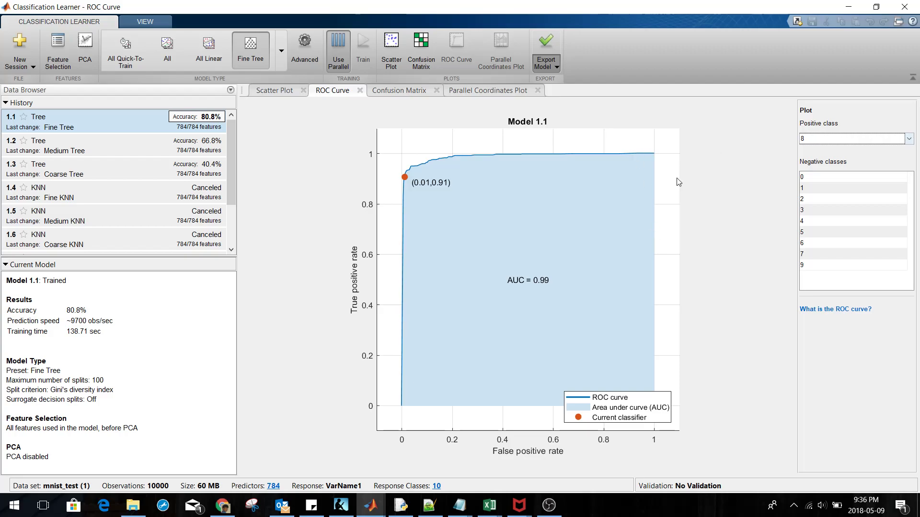
Examine the ROC curve of model 1.1 for positive class 8, and select 0 as its positive class
left_click(829, 143)
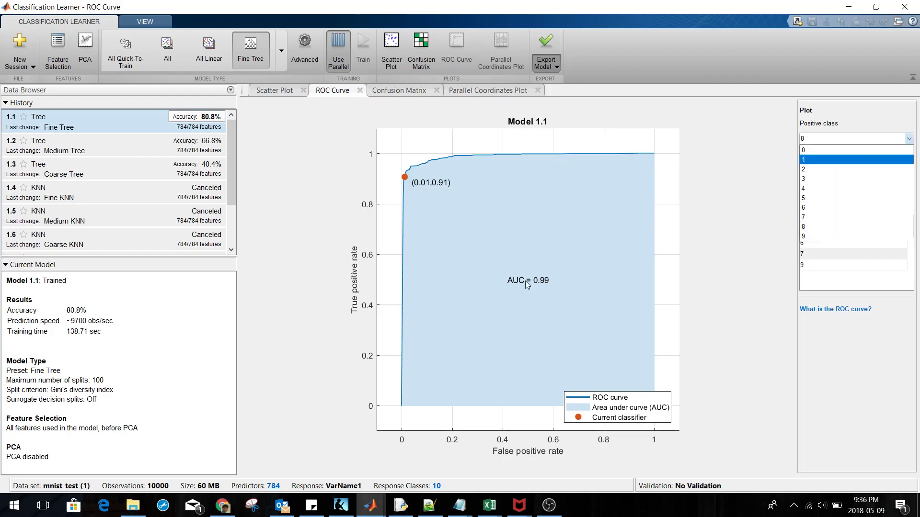
left_click(753, 185)
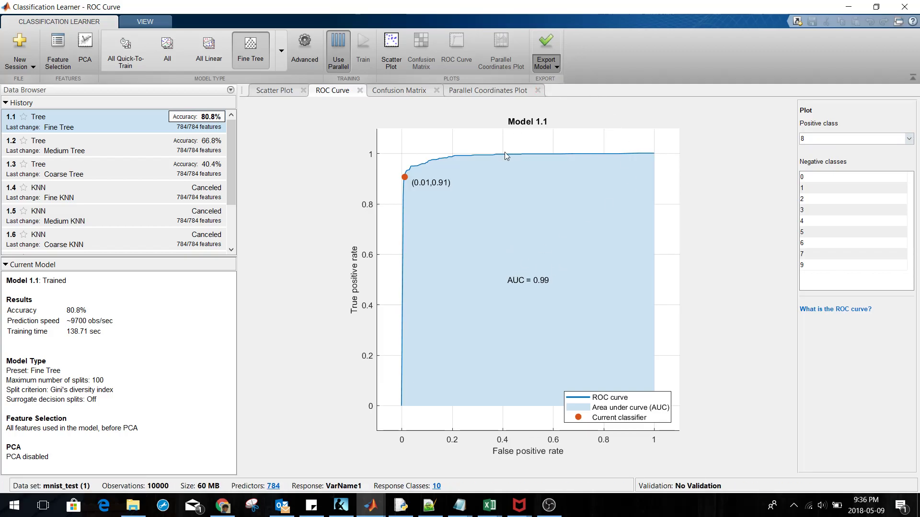
left_click(560, 76)
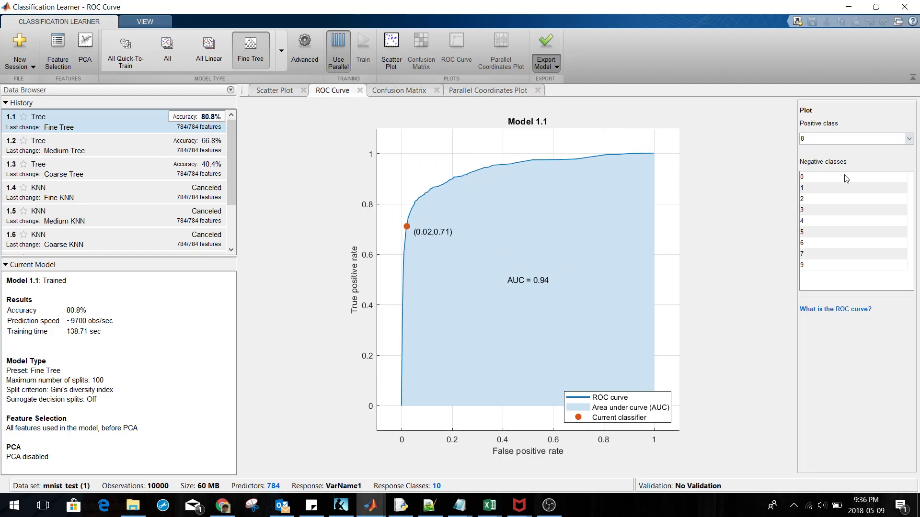
left_click(827, 144)
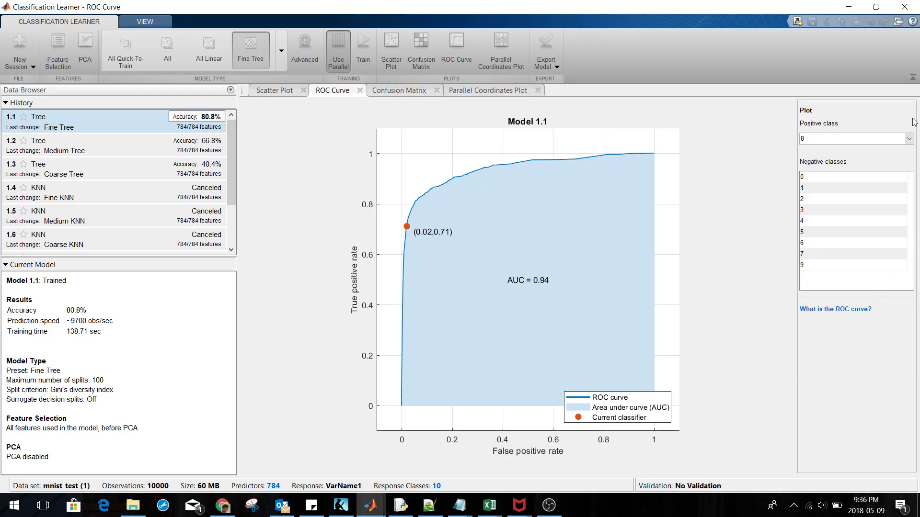
left_click(838, 139)
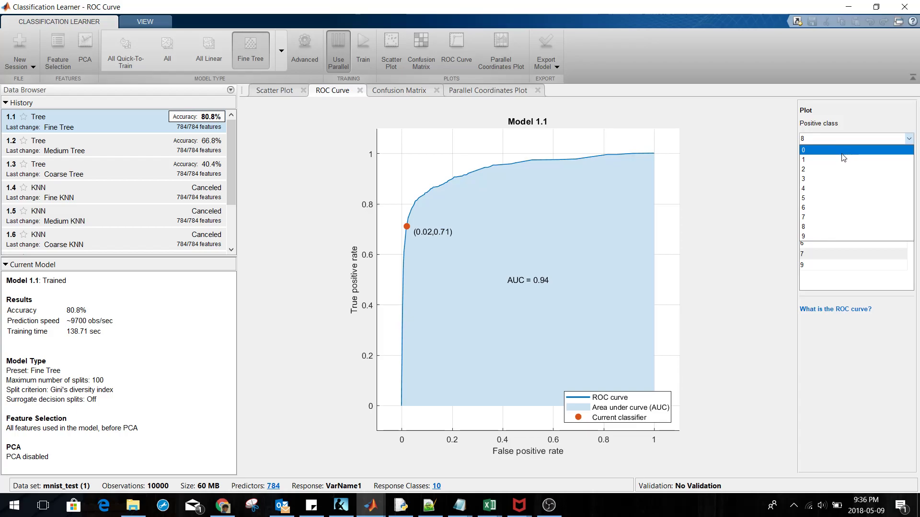
left_click(842, 151)
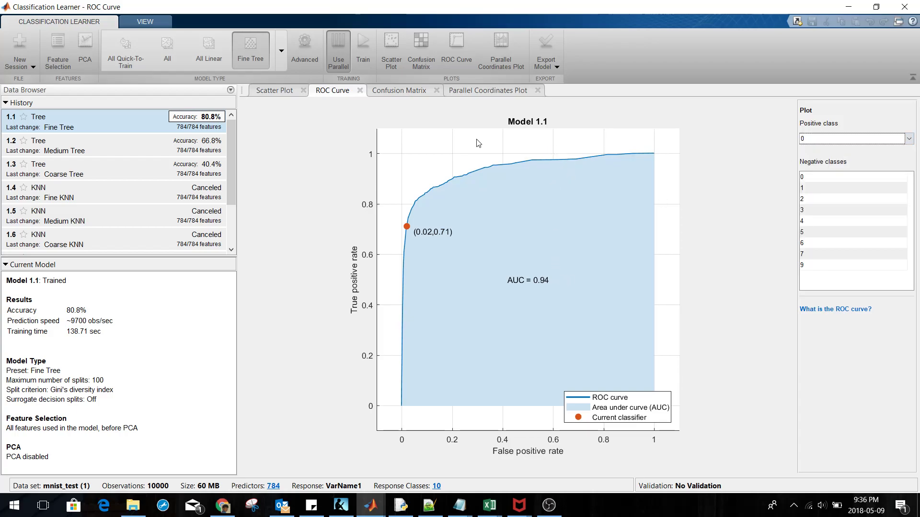
left_click(145, 23)
left_click(110, 24)
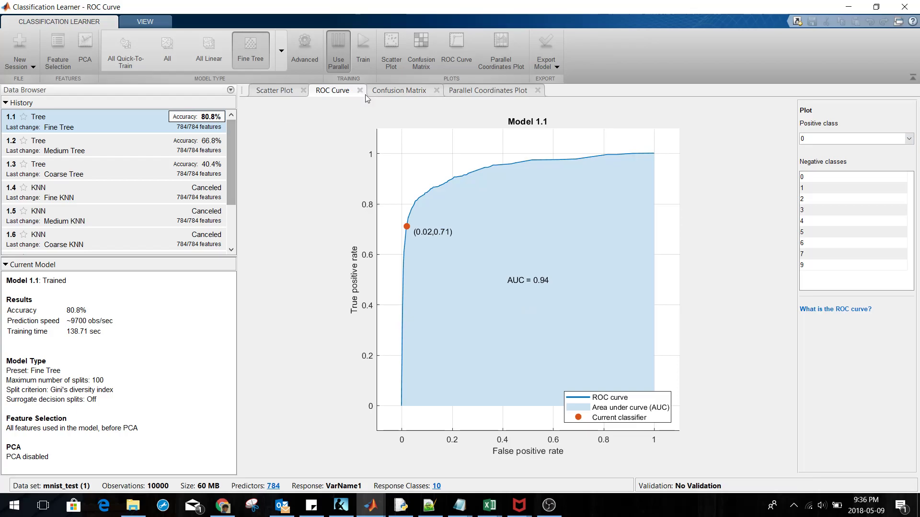
mouse_move(228, 146)
left_mouse_down()
mouse_move(230, 229)
mouse_move(230, 144)
left_mouse_up()
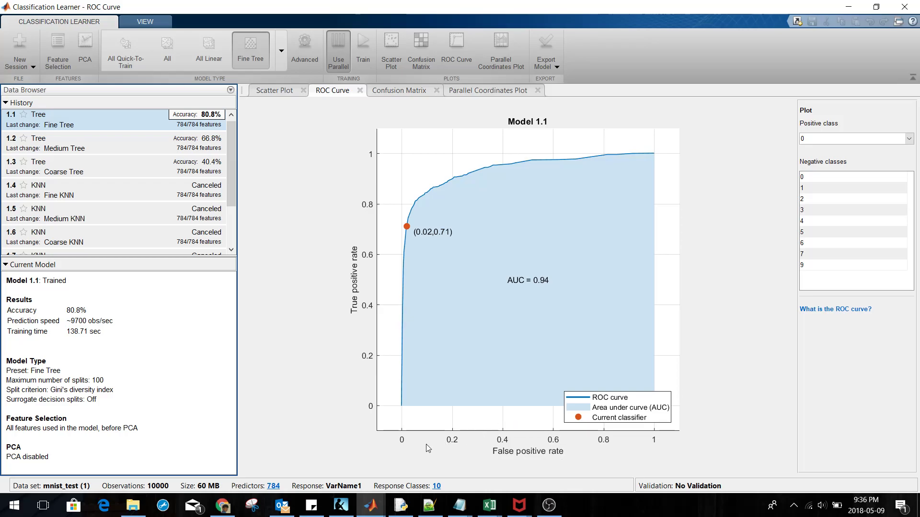
Switch to the main MATLAB window and check the mnistt2 table's dimensions among the workspace variables
left_click(373, 505)
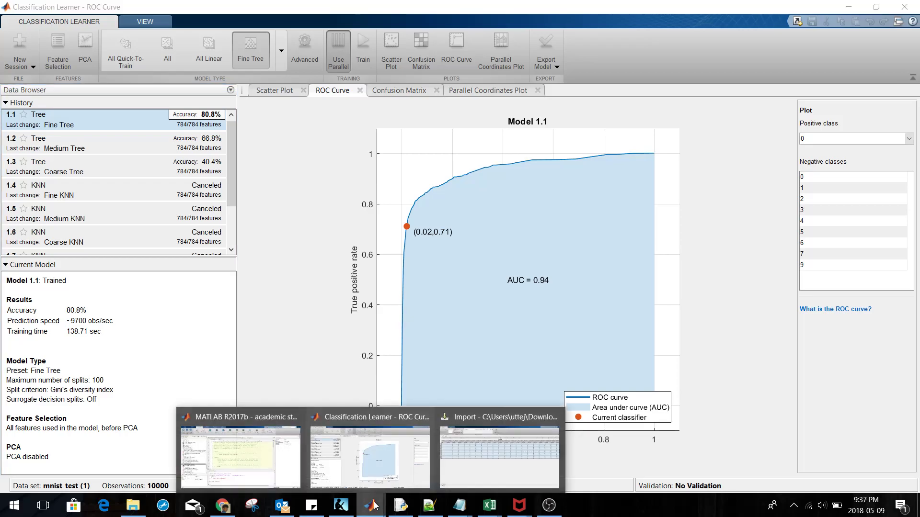
mouse_move(470, 464)
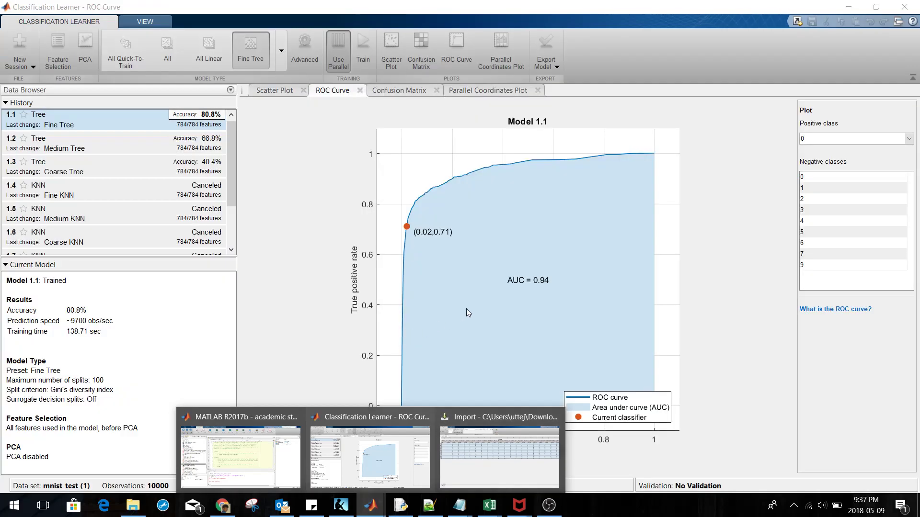
left_click(467, 309)
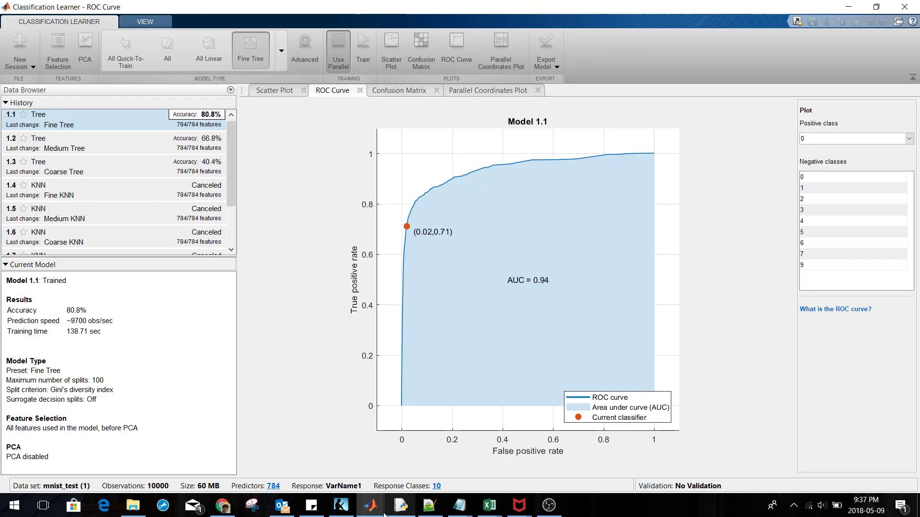
mouse_move(384, 513)
left_click(277, 463)
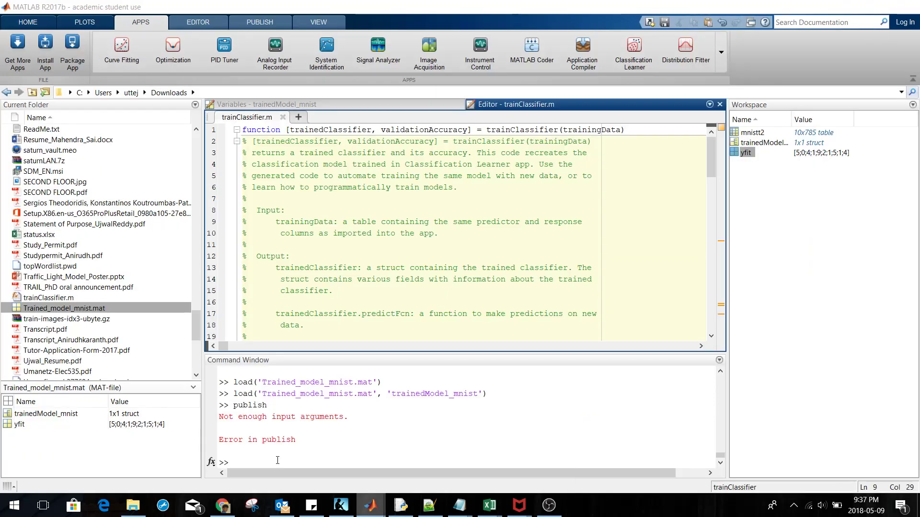
left_click(114, 427)
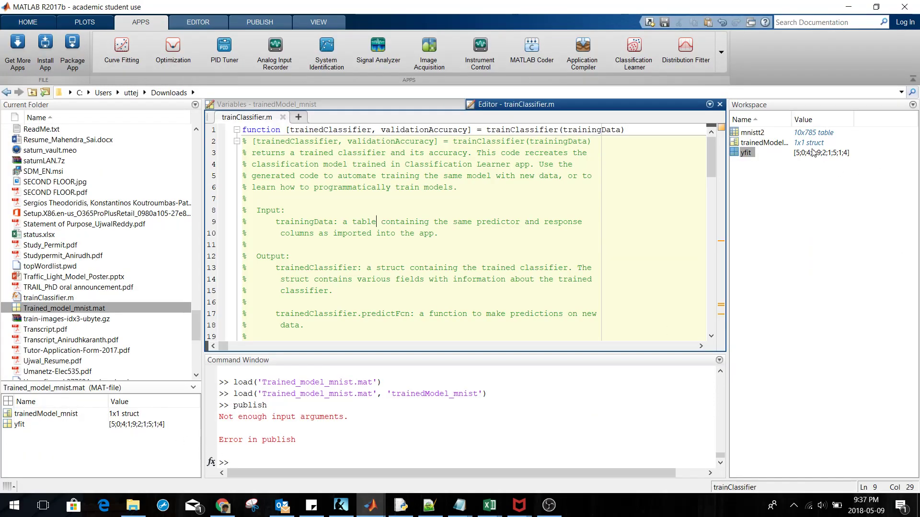
left_click(752, 135)
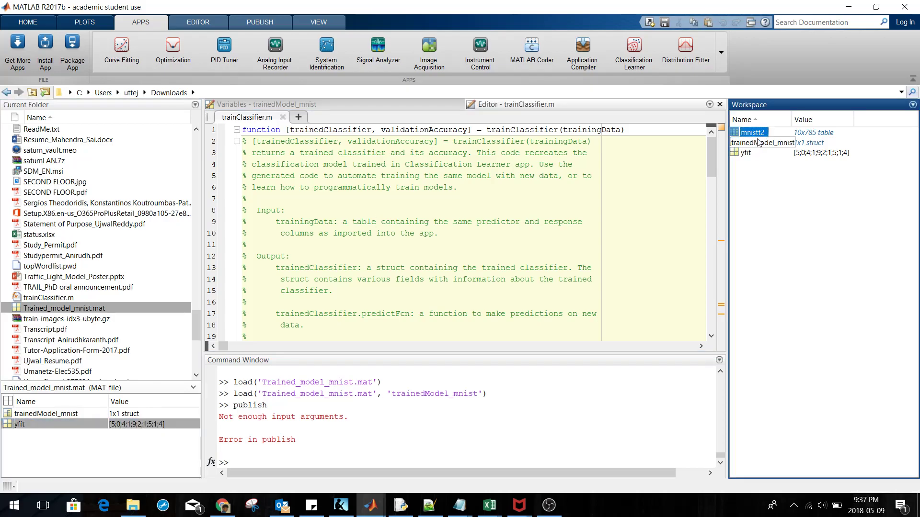
left_click(806, 136)
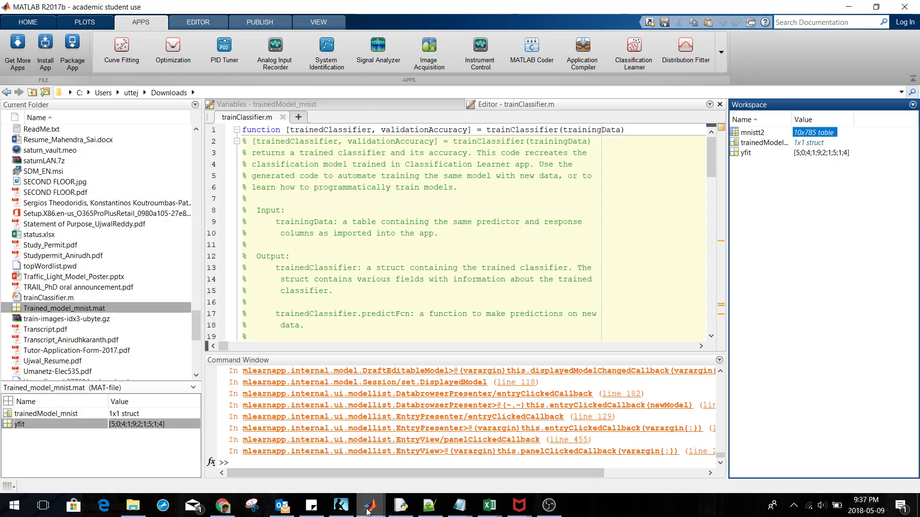
Examine the predicted digit labels stored in the workspace variable yfit
left_click(494, 508)
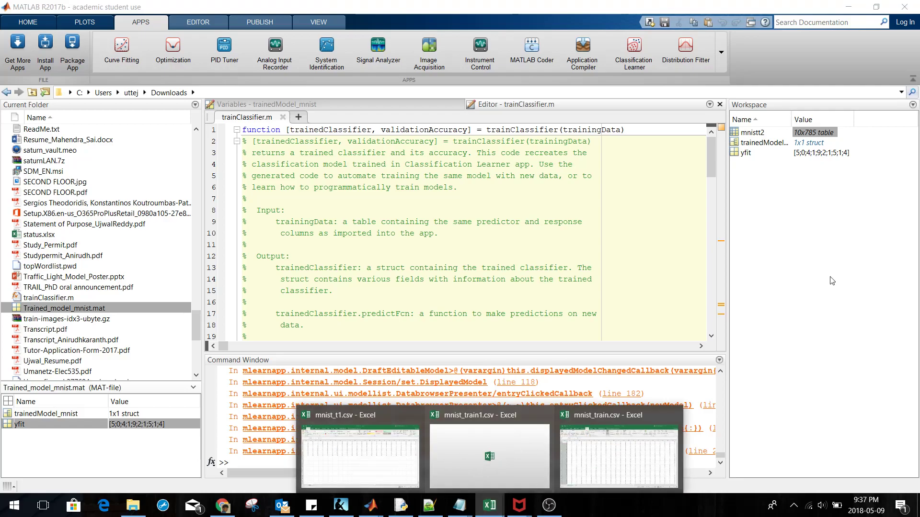
left_click(828, 162)
left_click(826, 154)
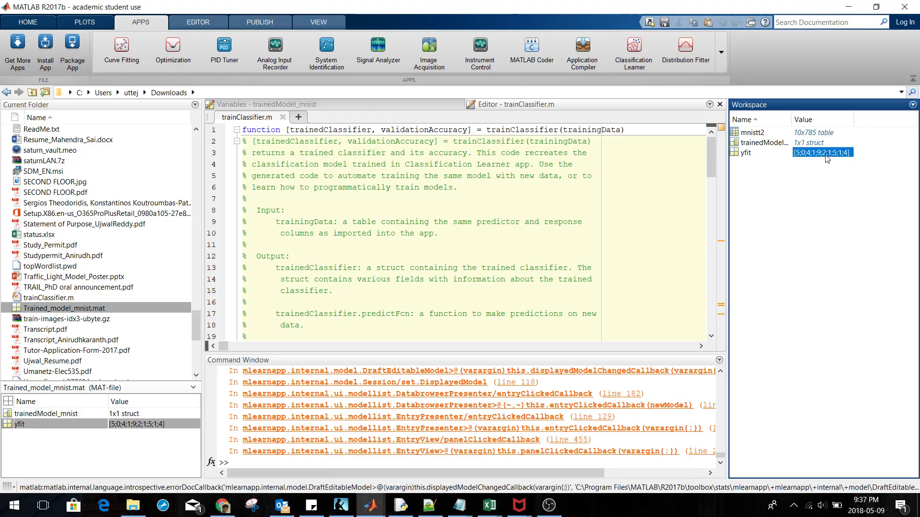
left_click(818, 179)
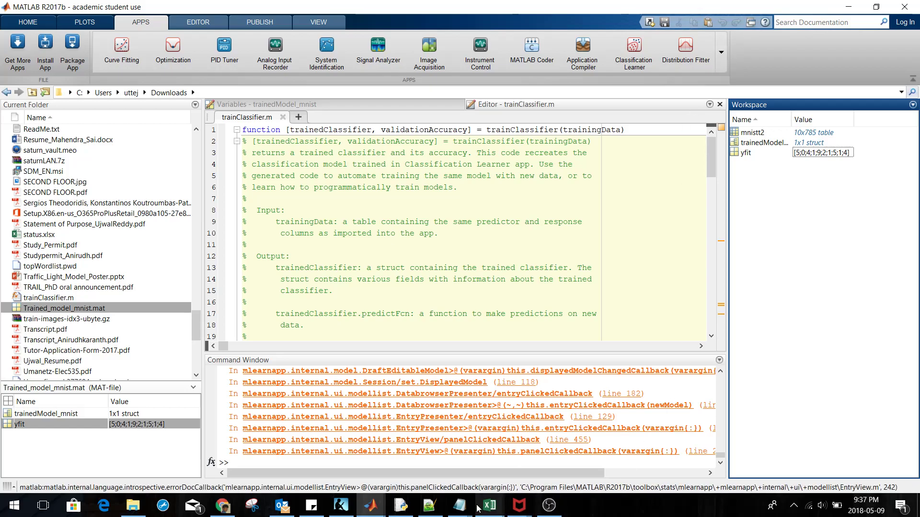
Switch to Chrome and review the MNIST database page and the MNIST in CSV page with its train and test set downloads
left_click(221, 506)
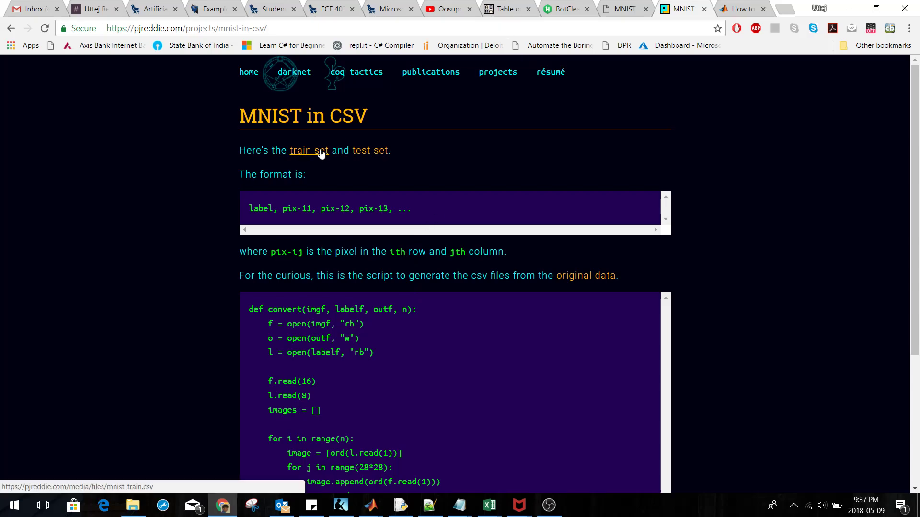
left_click(564, 9)
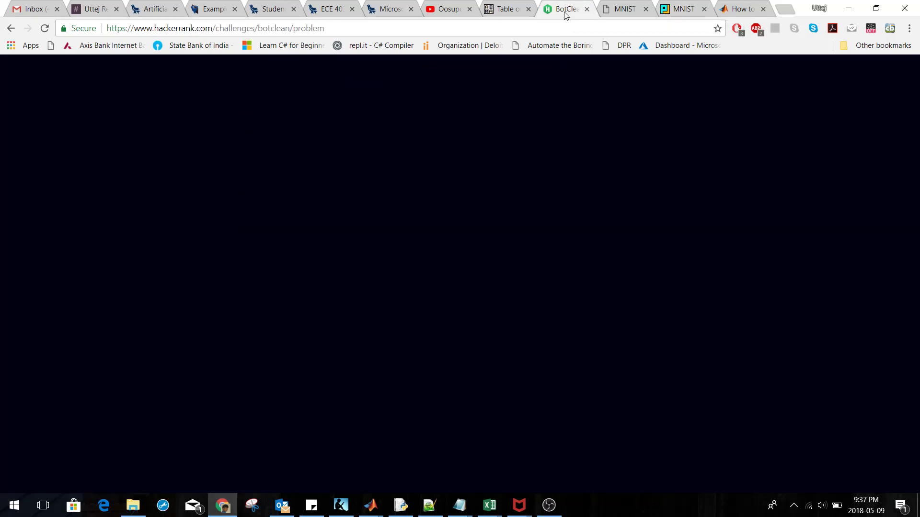
left_click(621, 8)
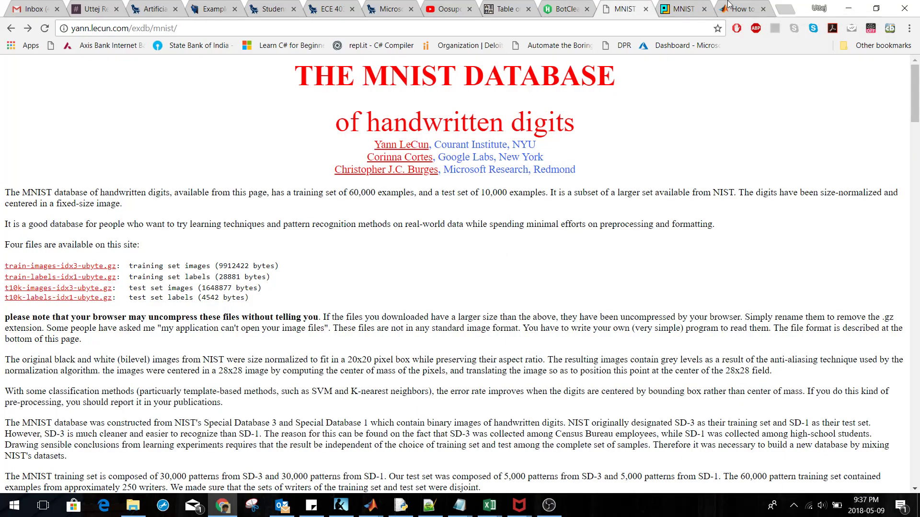
left_click(693, 8)
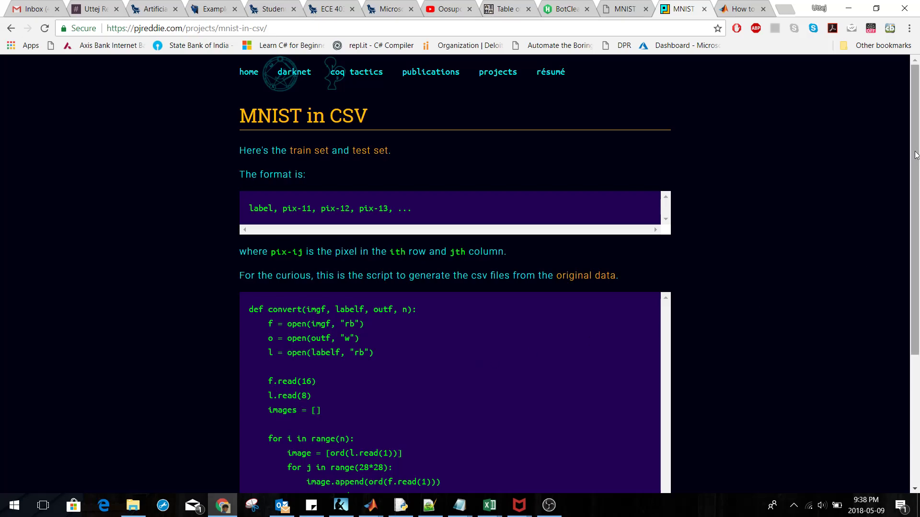
Switch from the browser back to MATLAB
left_click(367, 507)
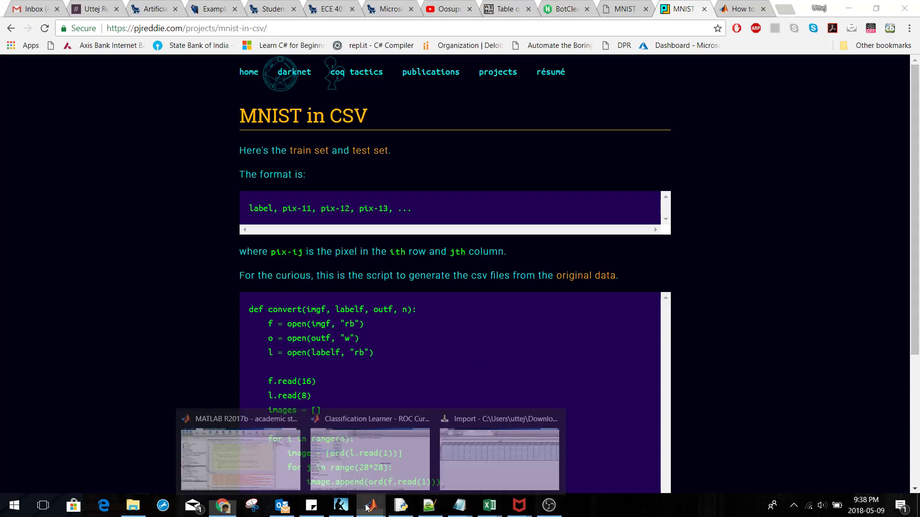